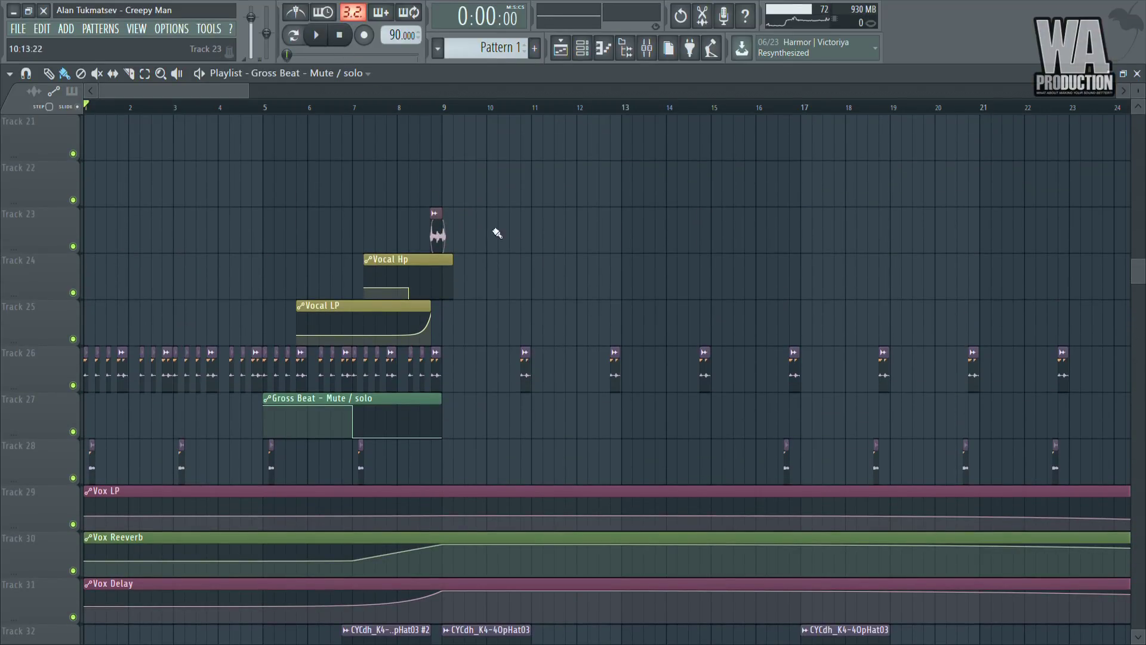
Mute tracks 26 and 28 in the playlist and play the song from the start without them
scroll(497, 233, up, 15)
scroll(494, 274, down, 12)
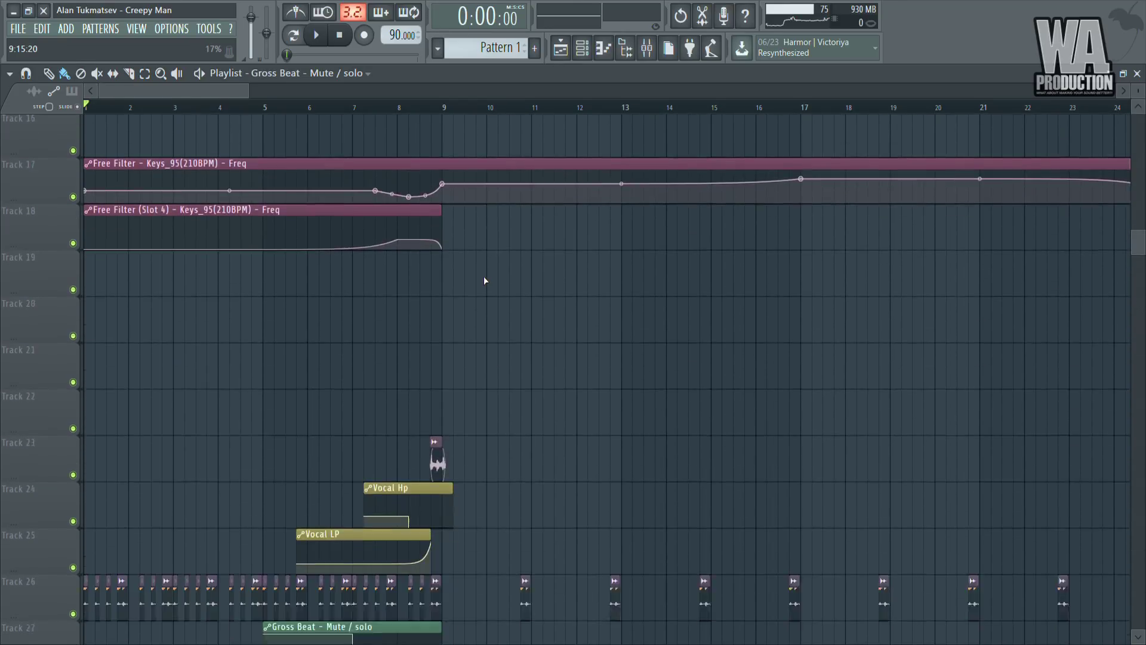
scroll(484, 281, down, 5)
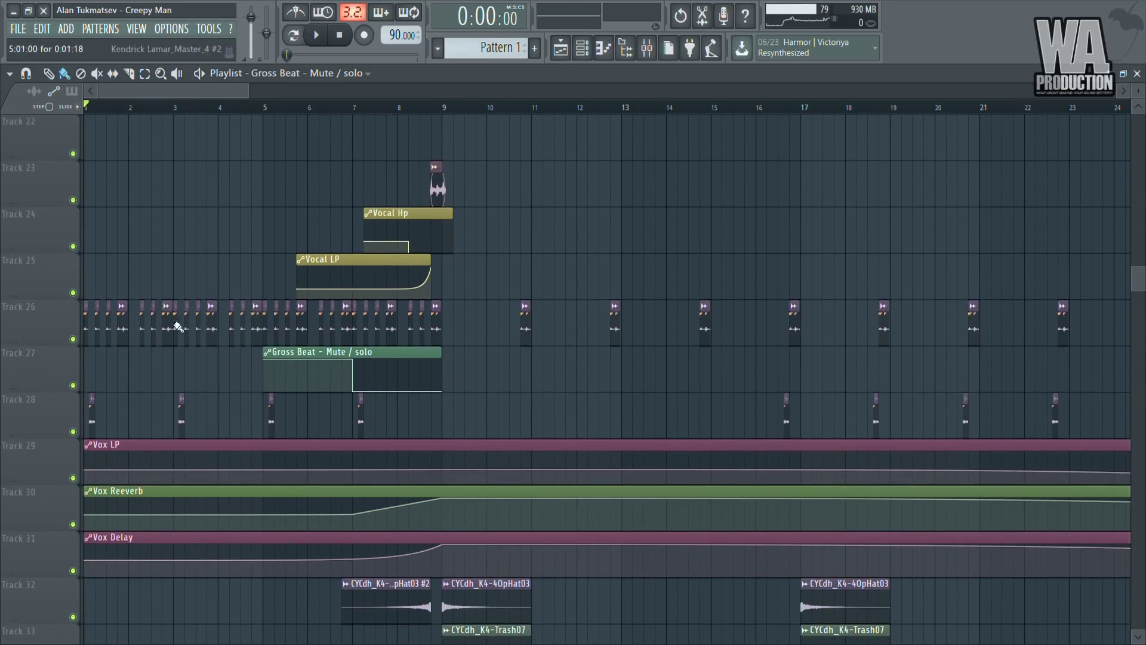
click(73, 339)
scroll(197, 341, up, 5)
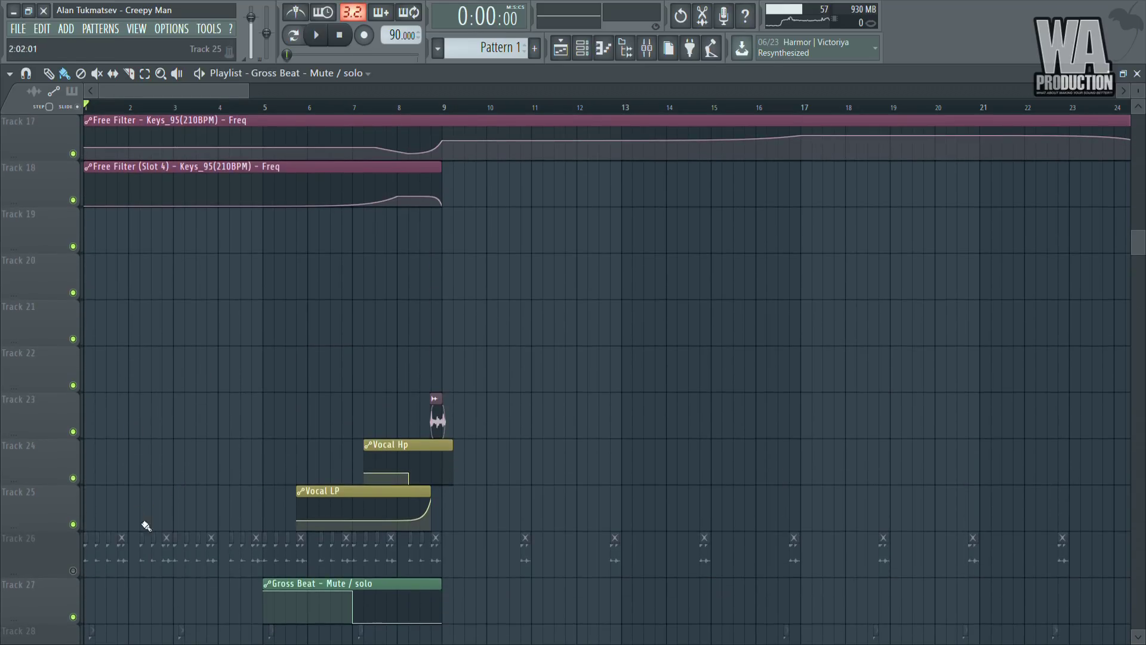
scroll(526, 447, up, 8)
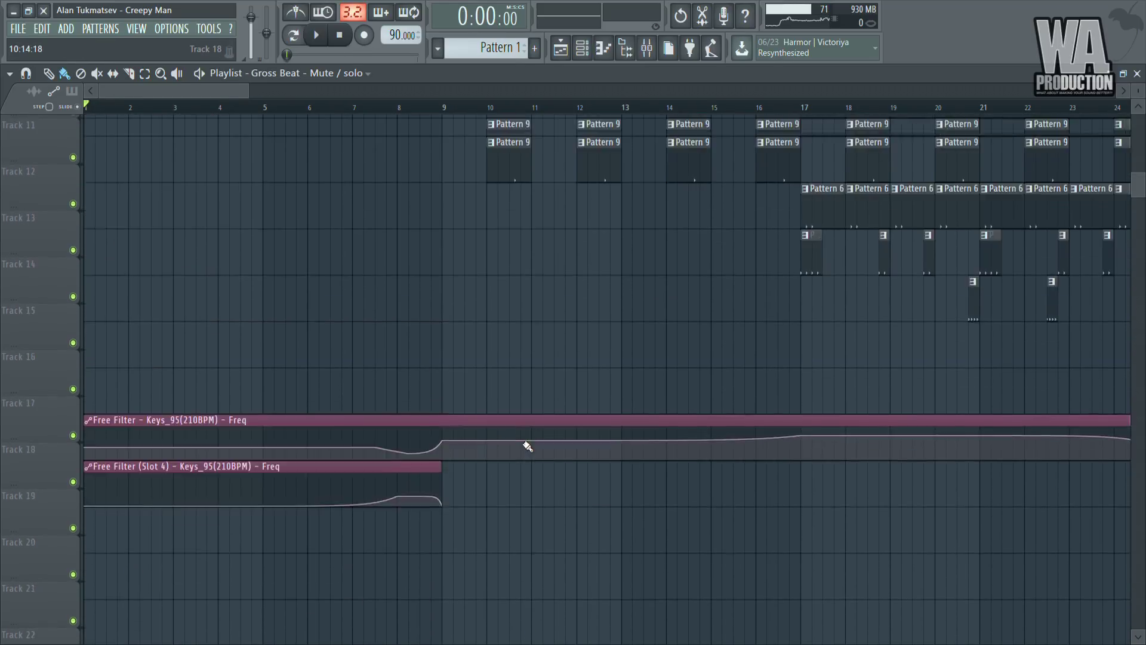
scroll(460, 416, down, 12)
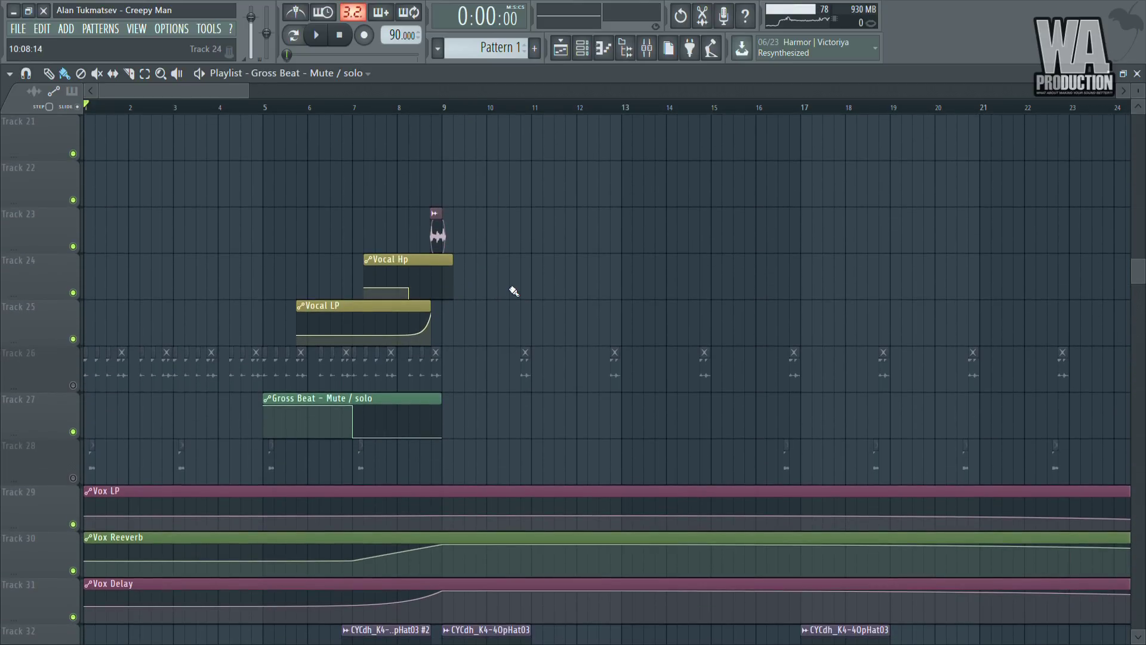
key(space)
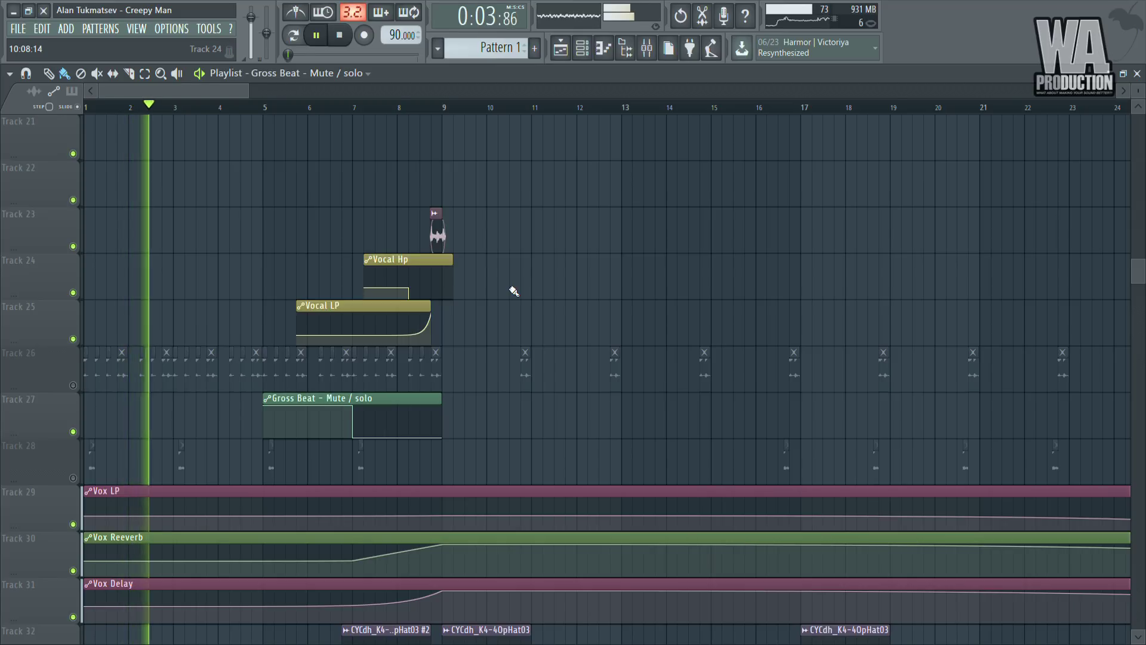
scroll(514, 291, up, 7)
scroll(515, 291, up, 14)
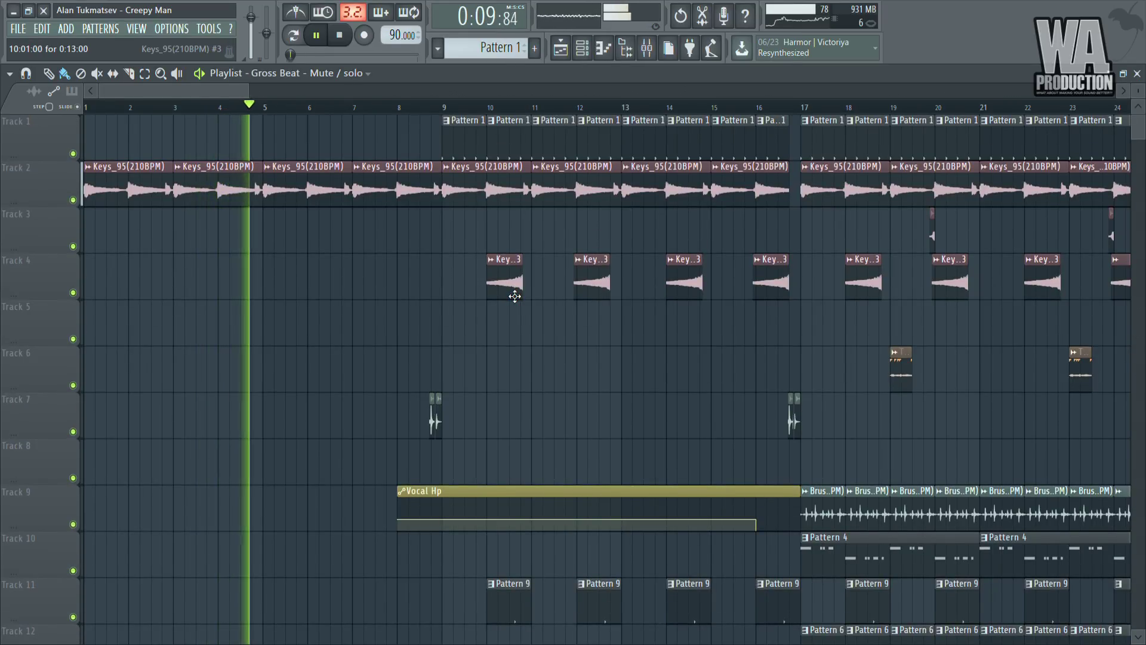
key(space)
Unmute tracks 26 and 28 and play the intro from the start with their vocal chops
scroll(514, 298, down, 6)
scroll(513, 301, down, 11)
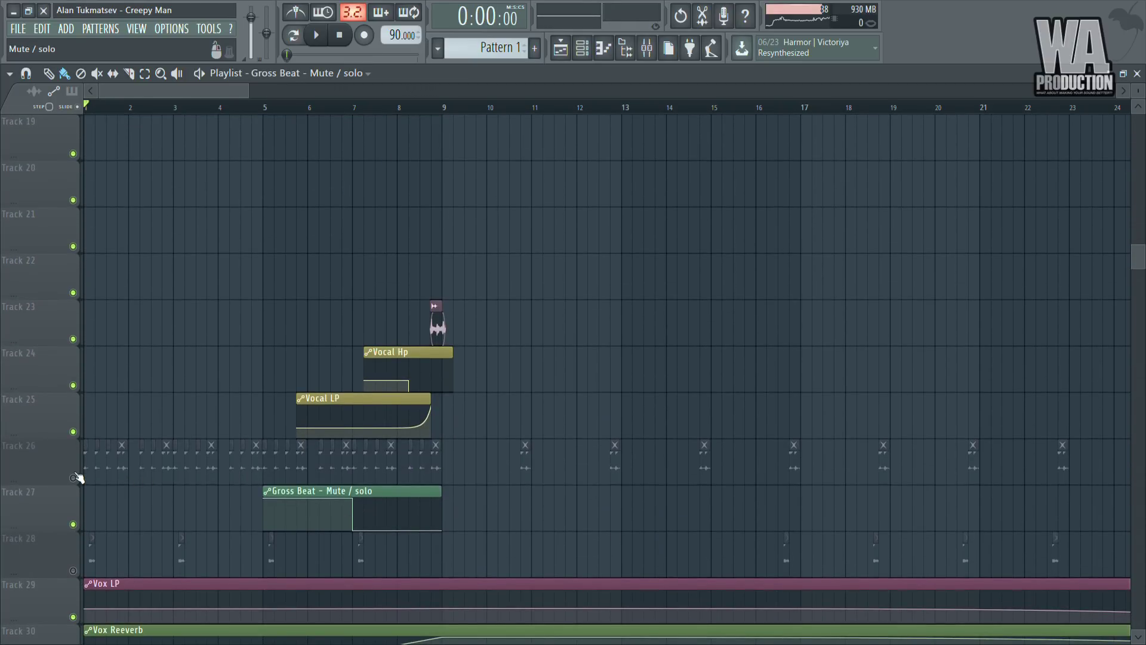
click(73, 478)
click(72, 570)
scroll(483, 328, down, 2)
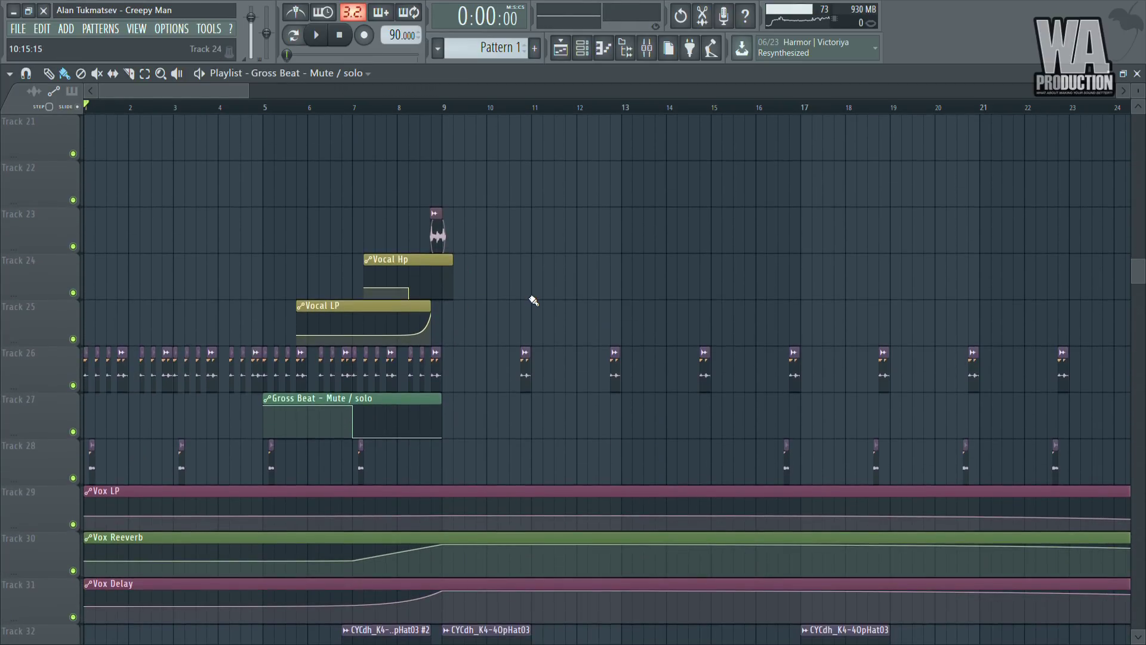
key(space)
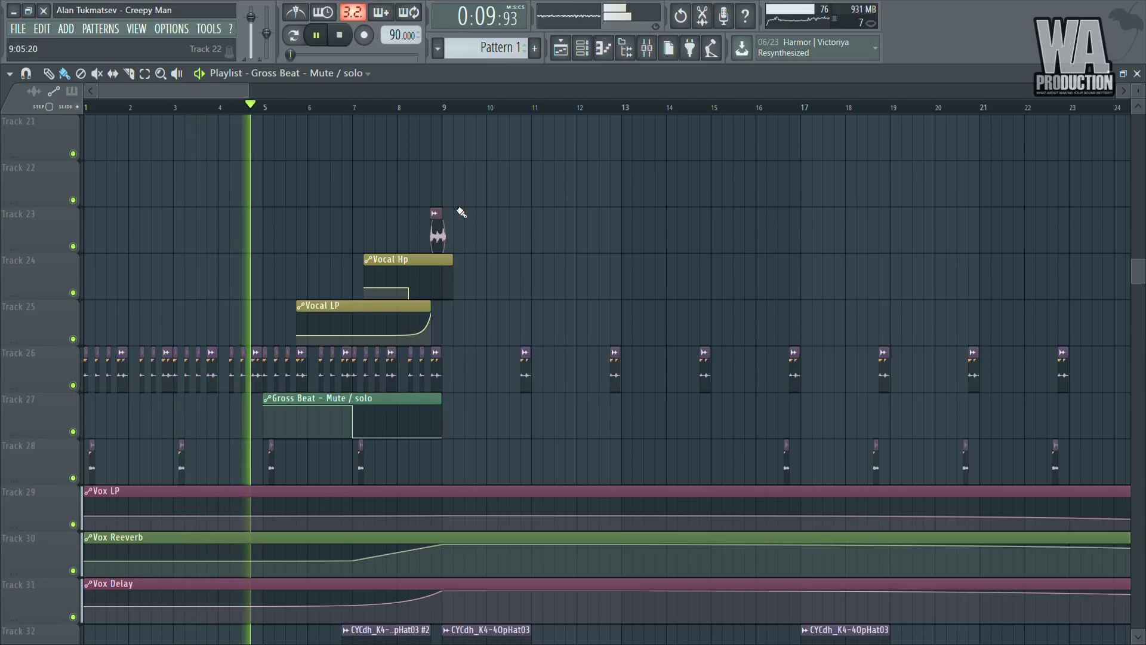
key(space)
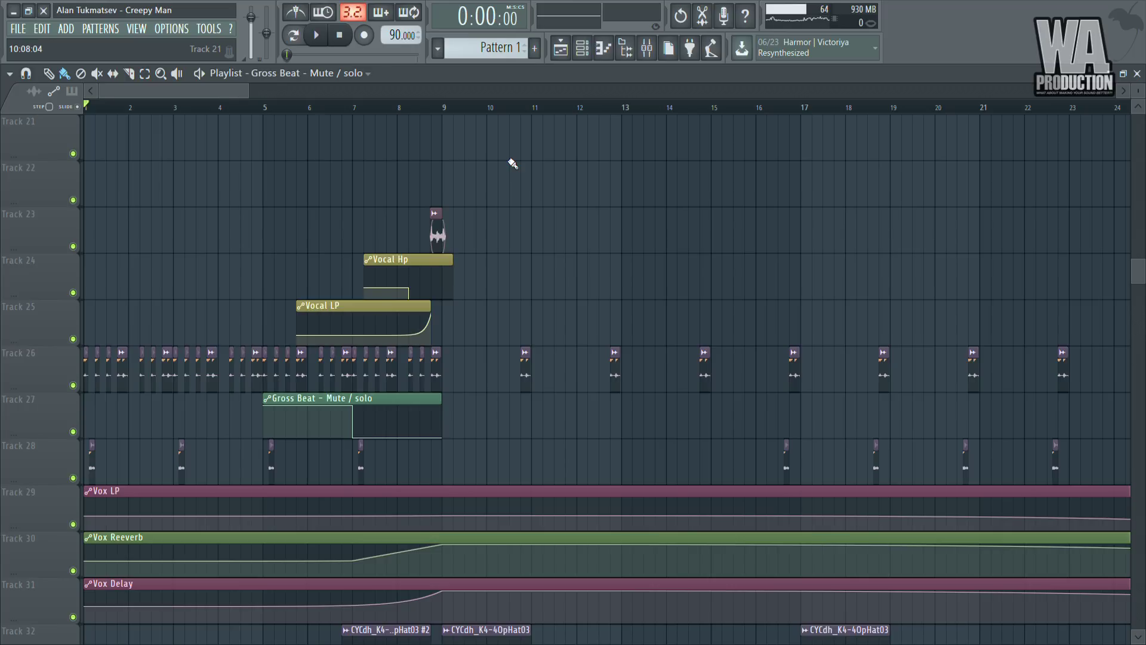
Play the song and show the effect chain of mixer insert 16, Kendrick Lamar_Master_2
key(space)
click(647, 53)
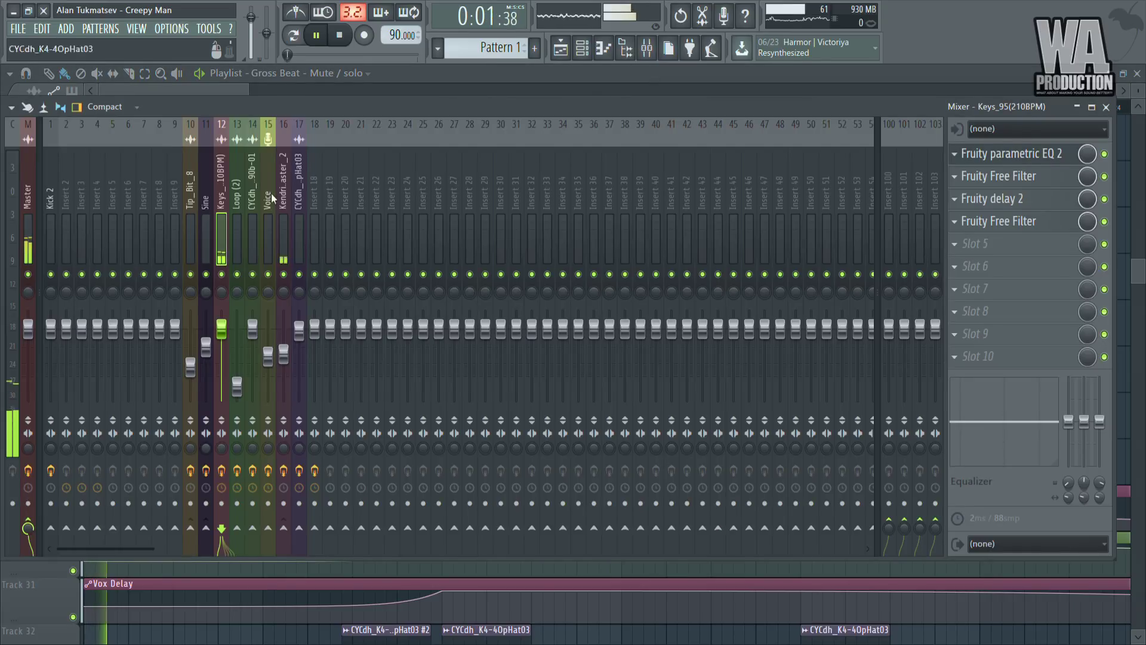
click(285, 223)
key(space)
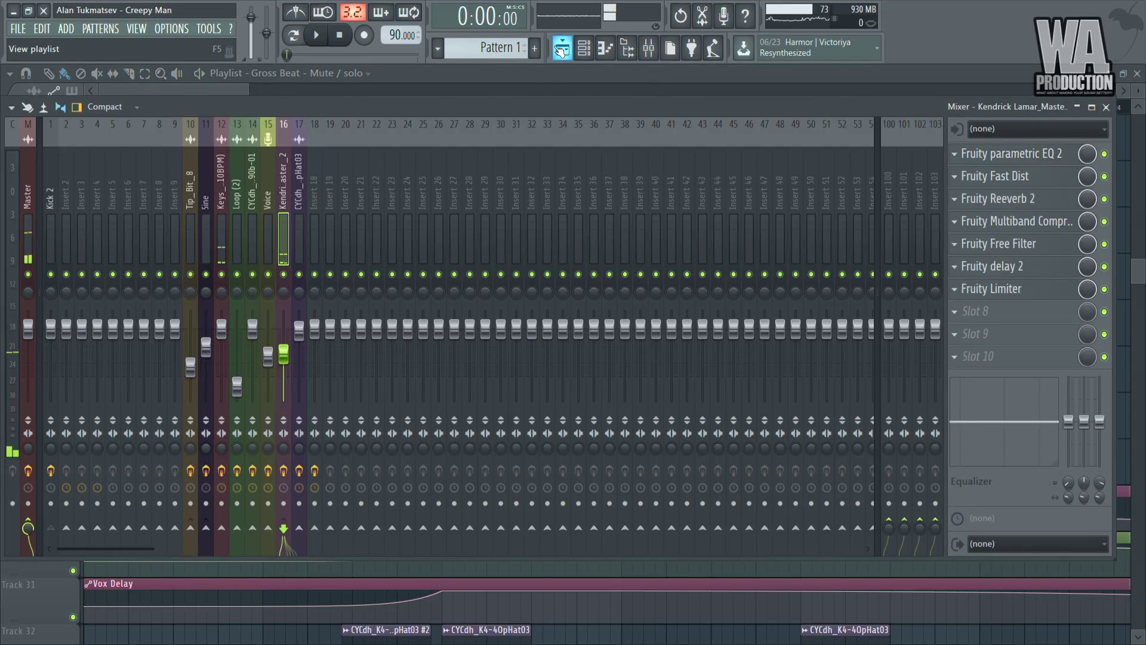
Solo tracks 26 and 28 in the playlist and start playing the isolated vocal chops
click(562, 51)
right_click(74, 386)
click(73, 478)
key(space)
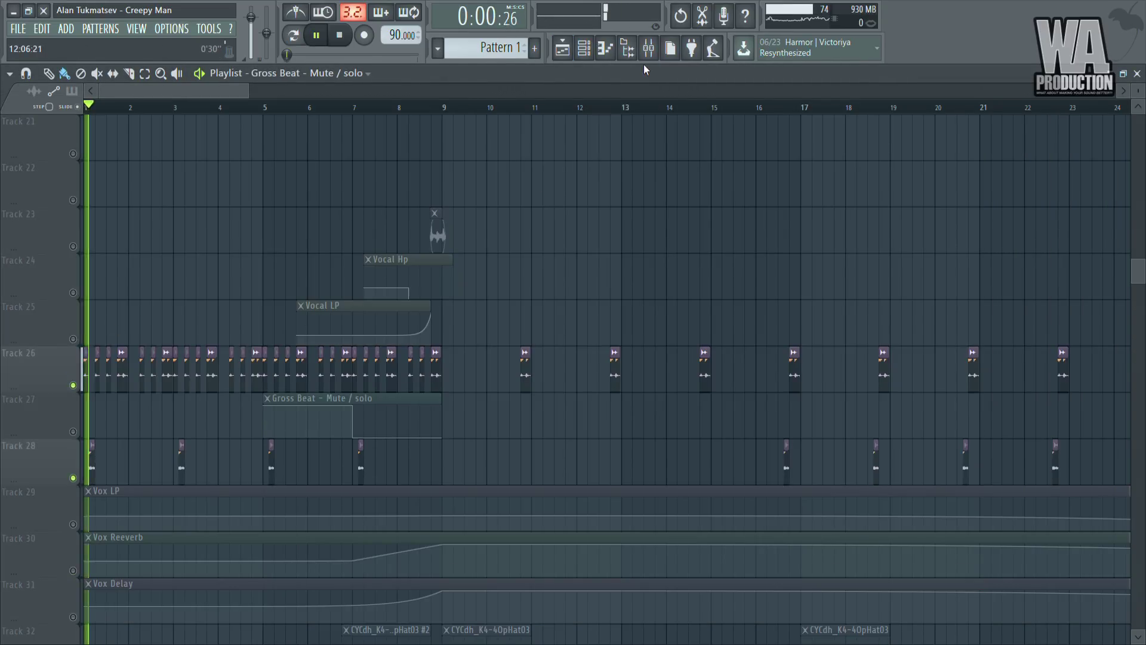
Bypass Fruity Free Filter on mixer insert 16 and listen to the soloed vocal chops over the first playlist bars
click(647, 51)
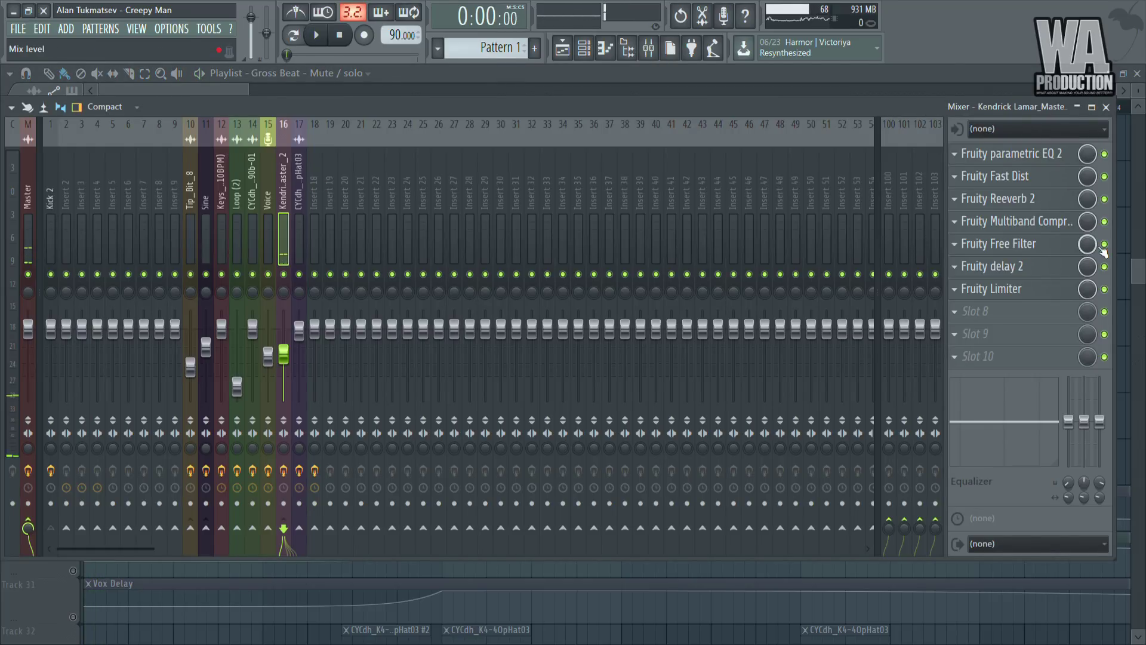
key(space)
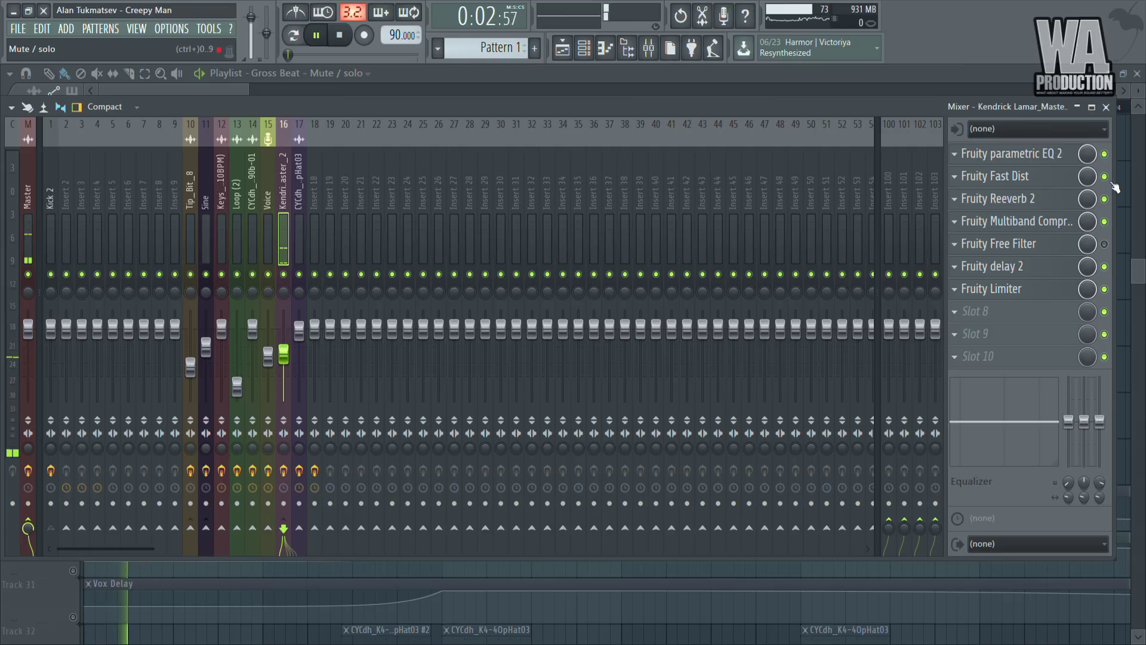
key(F9)
drag(227, 95, 167, 93)
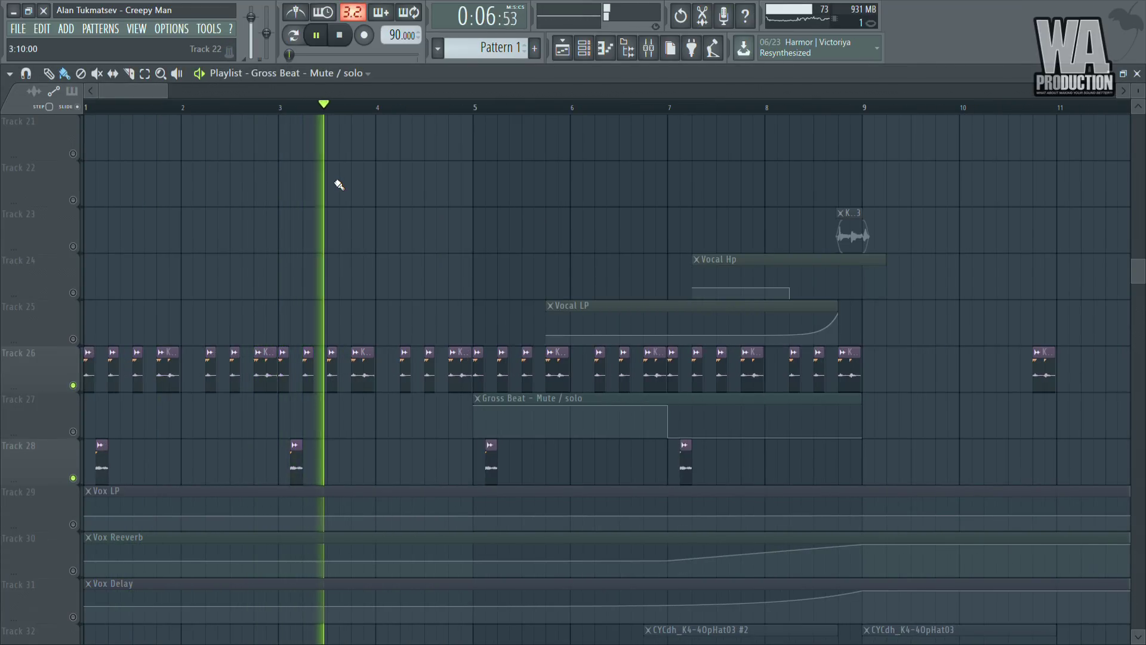
key(space)
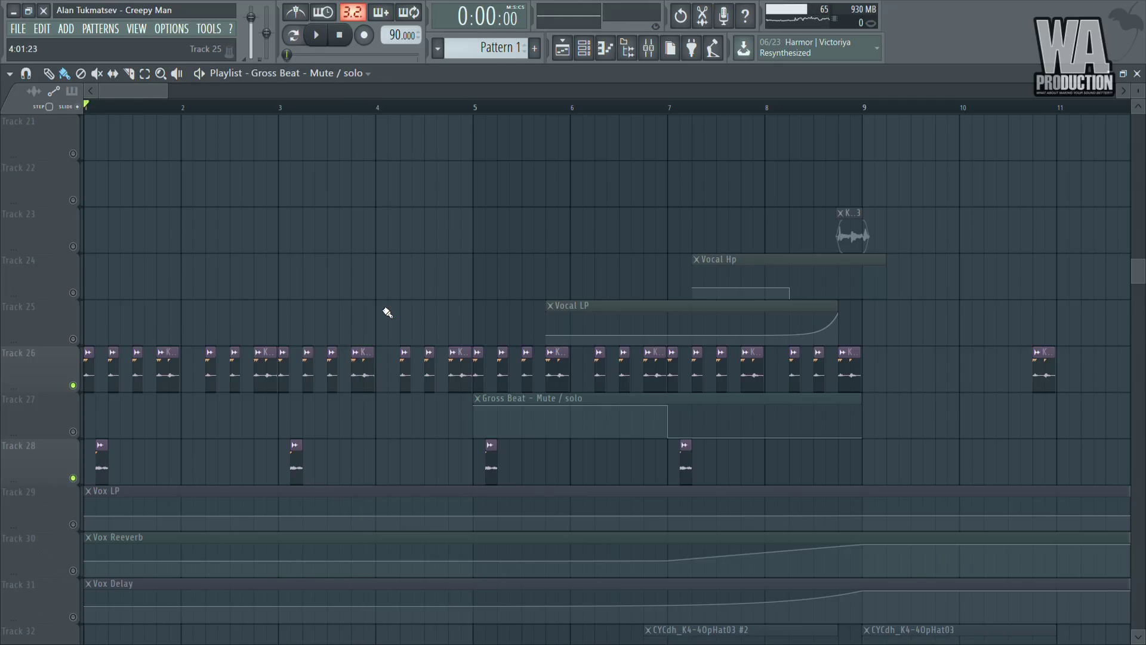
Review the sampler settings of the track 26 vocal chop and each insert 16 effect, from Fruity parametric EQ 2 to Fruity Limiter
double_click(369, 369)
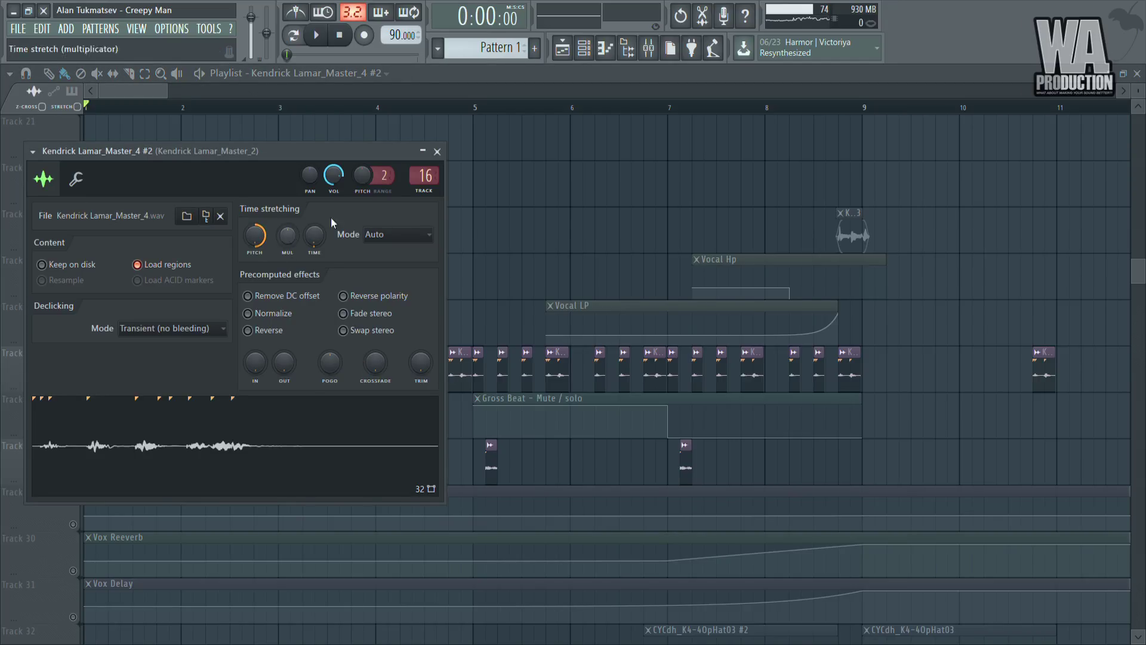
click(649, 48)
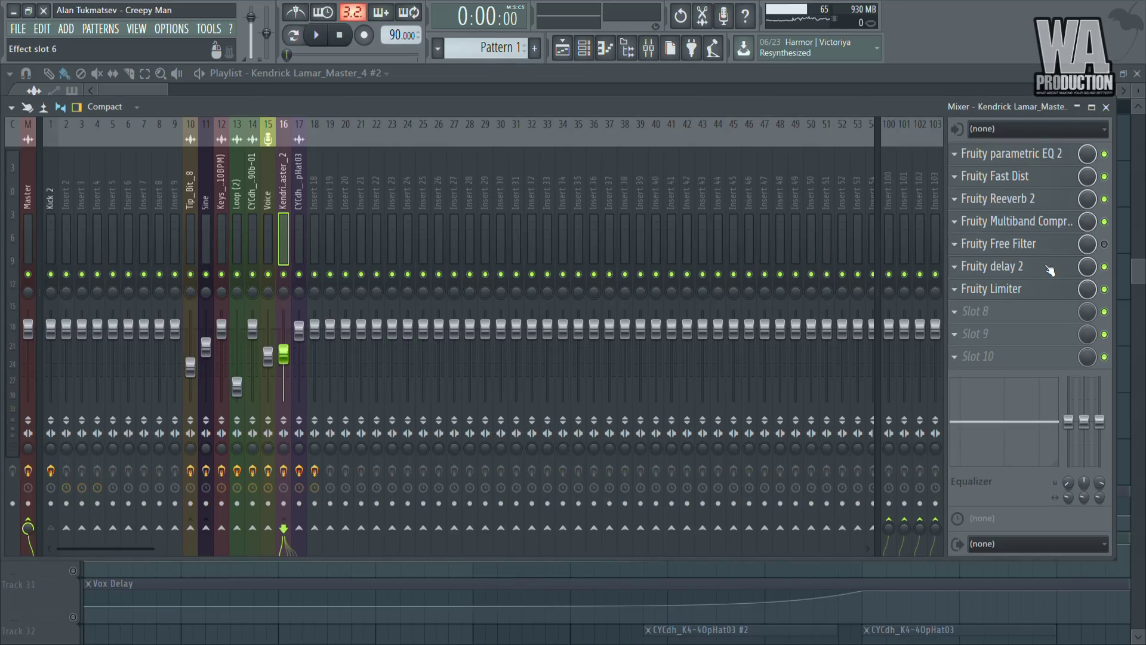
click(1014, 157)
click(1015, 177)
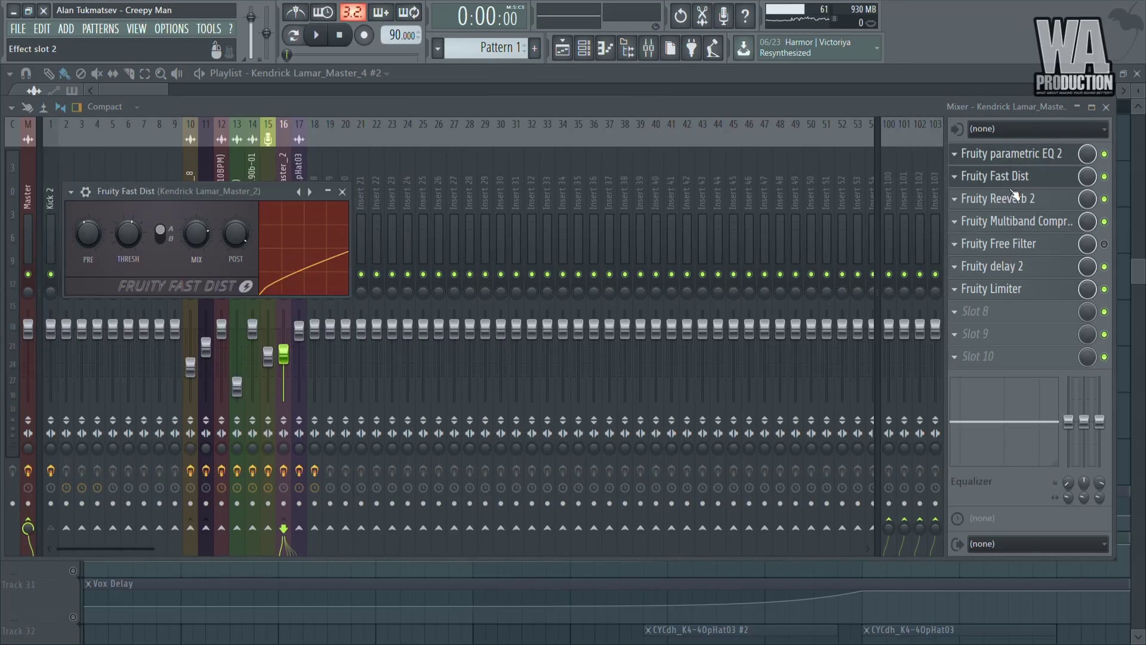
click(1015, 203)
click(1020, 225)
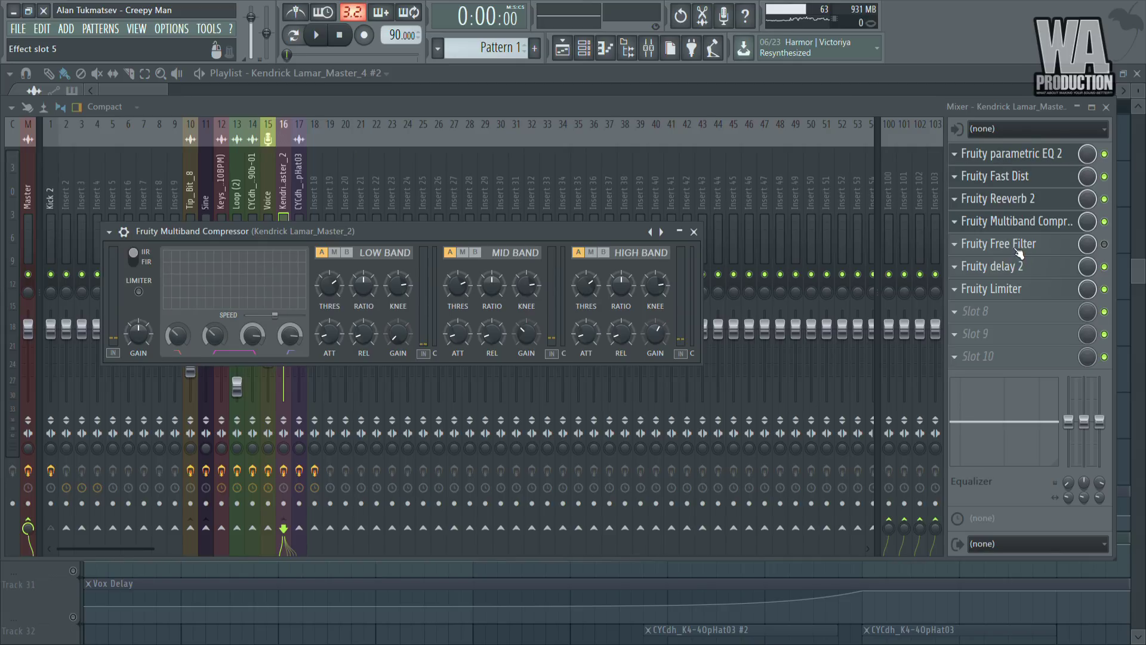
click(1019, 252)
click(1017, 275)
click(1013, 292)
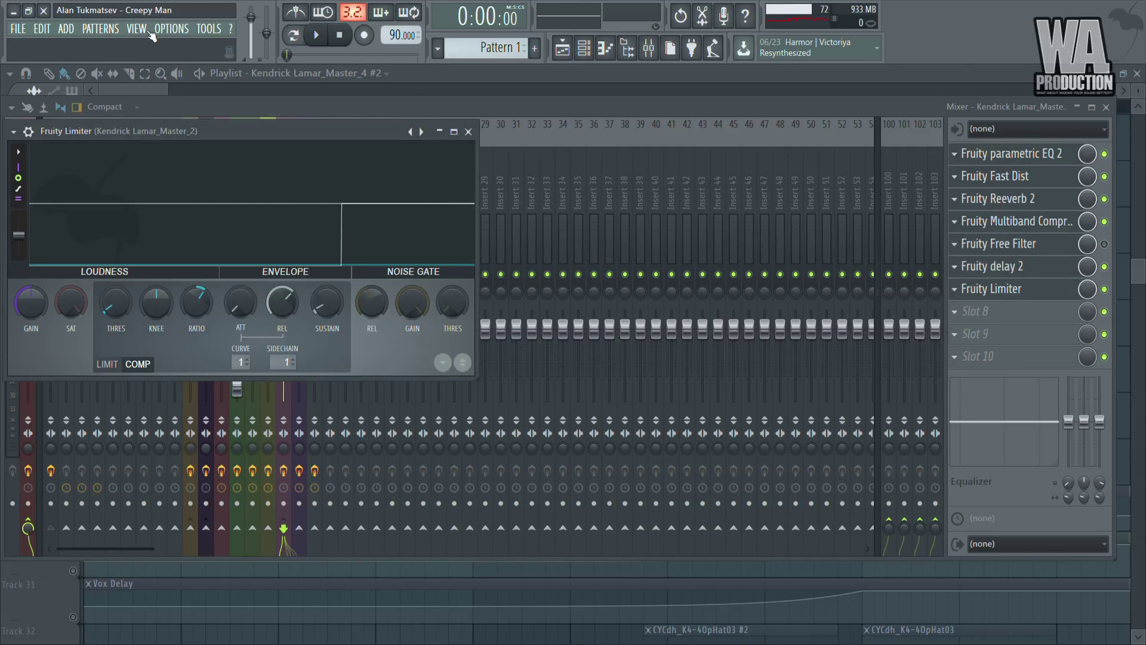
Re-enable Fruity Free Filter on mixer insert 16 and play the soloed vocal chops through the full effect chain
key(F12)
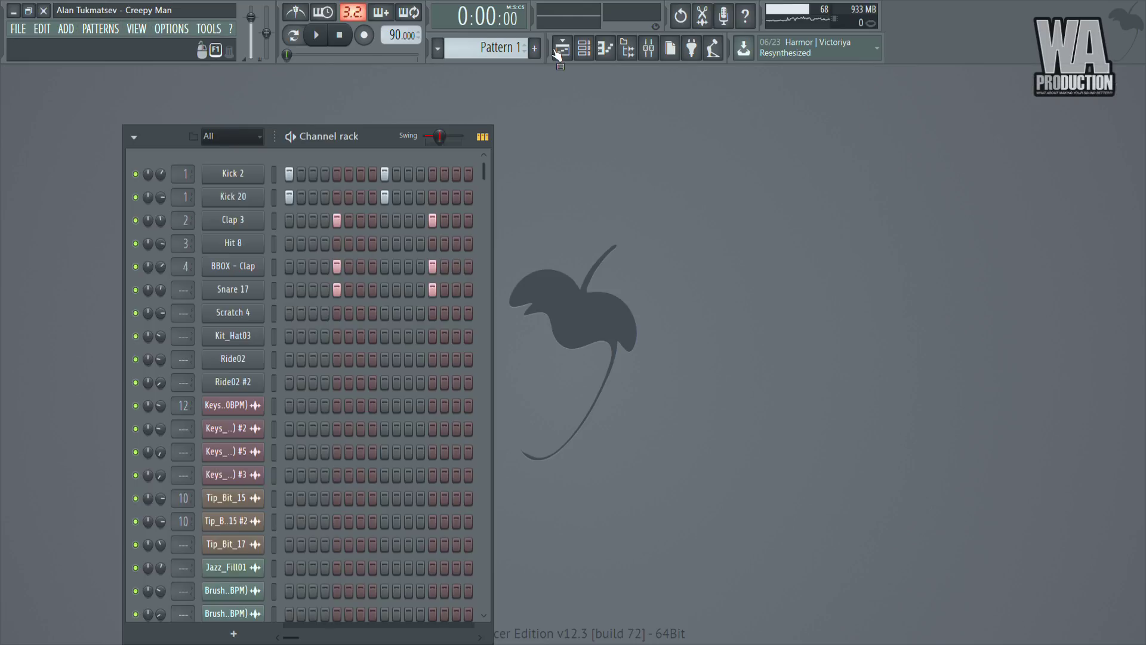
click(562, 52)
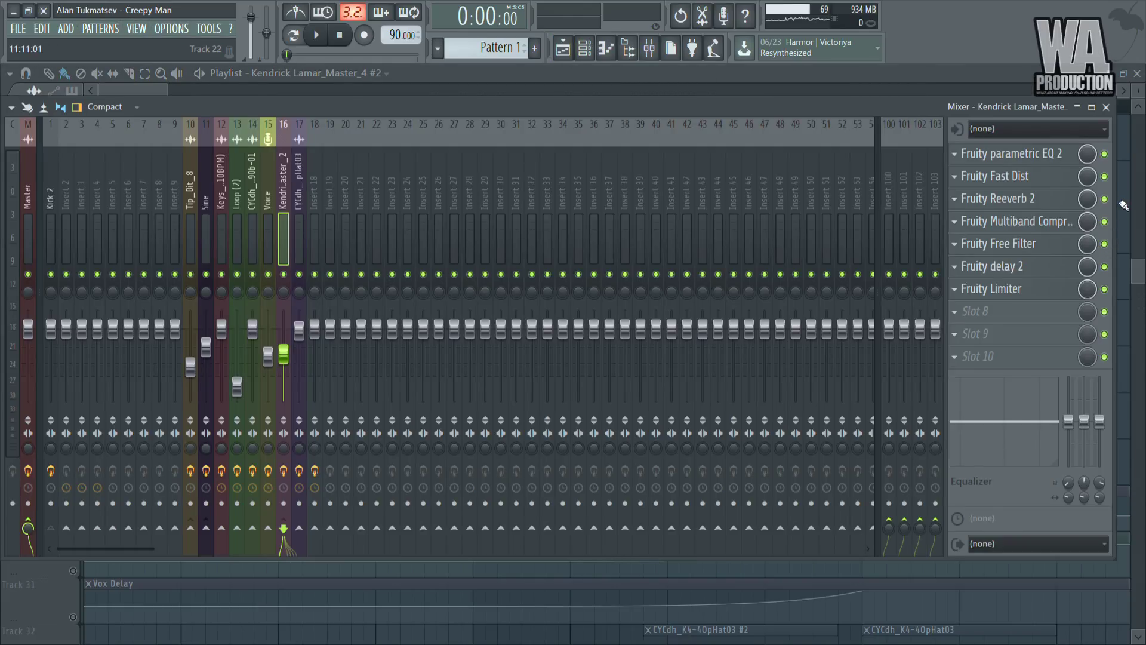
key(F9)
key(space)
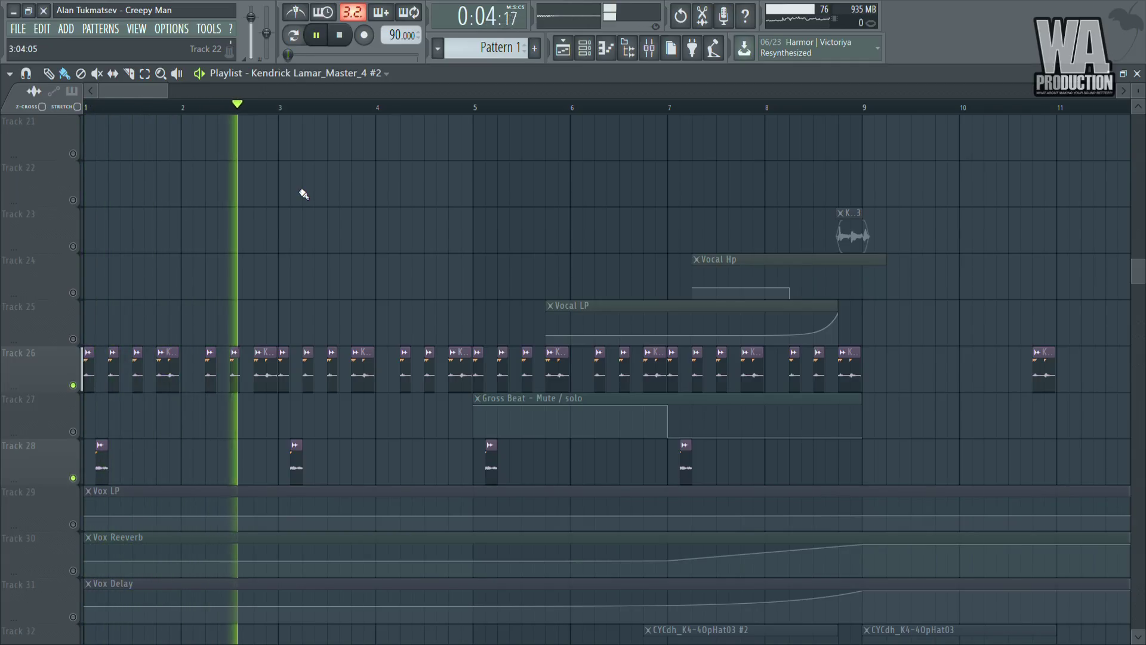
key(space)
Take tracks 26 and 28 out of solo and play the full intro from the start
ctrl+click(73, 385)
key(space)
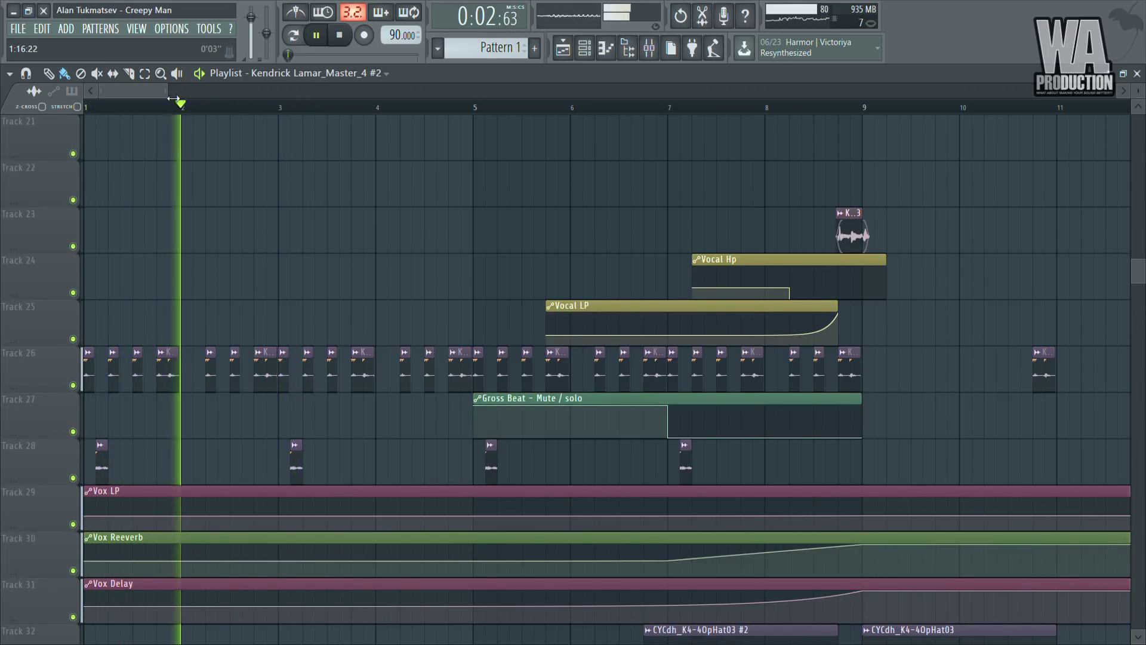
scroll(185, 105, down, 2)
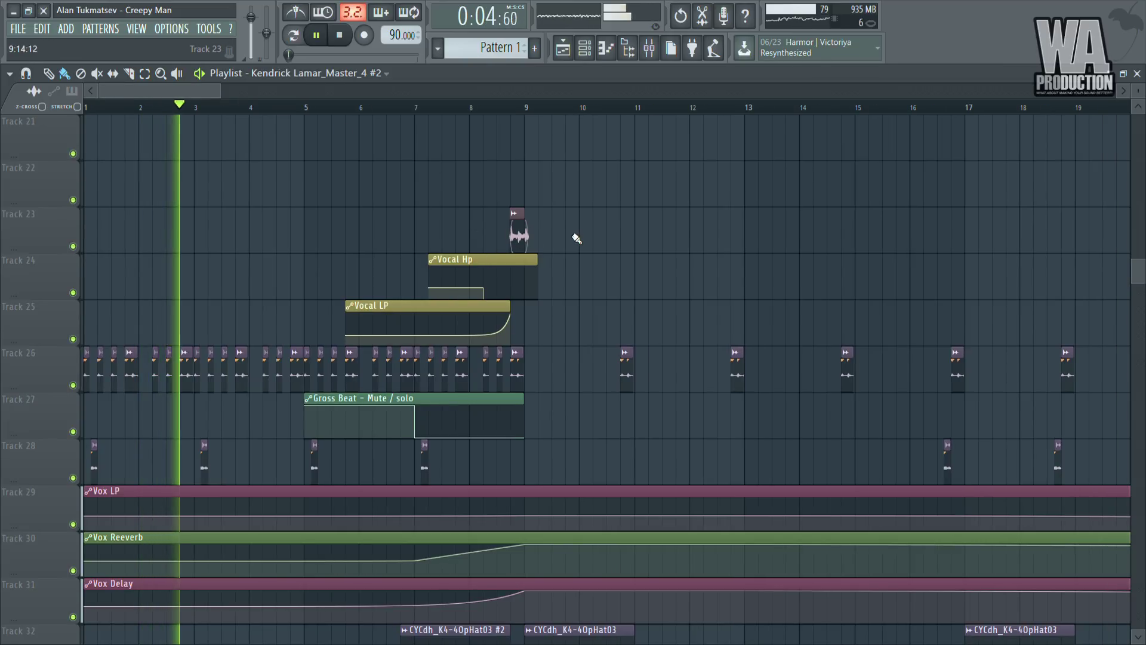
key(space)
Play the song from the start of the track 23 vocal clip near the end of bar 8
click(512, 115)
key(space)
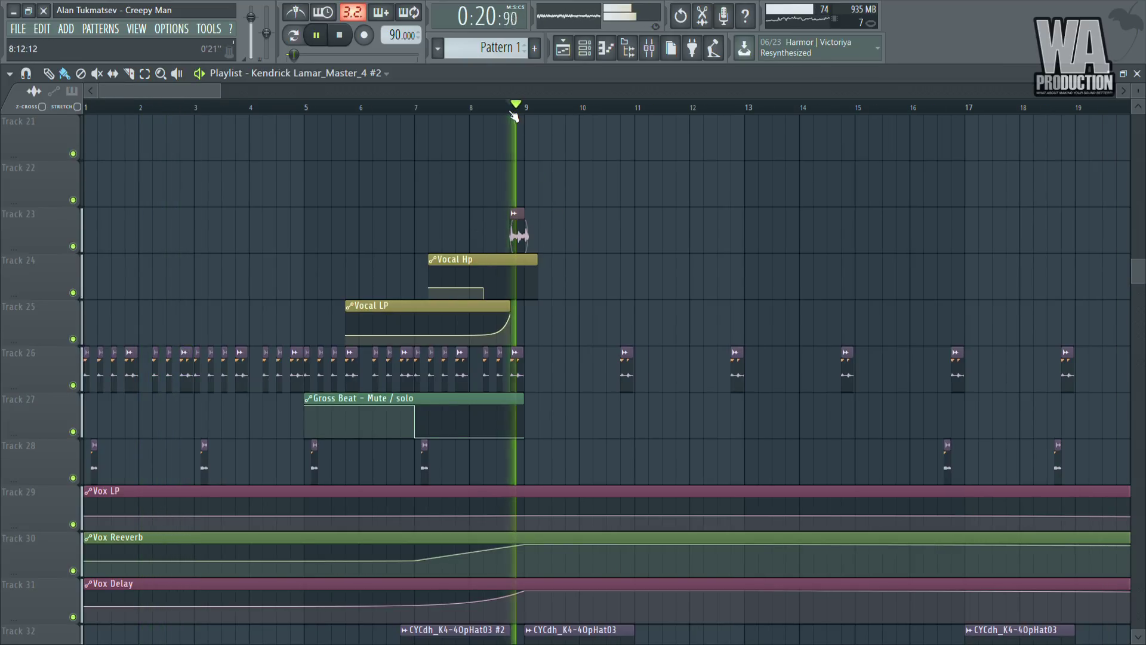
key(space)
Play the song repeatedly from bar 8 to hear the track 23 vocal clip leading into bar 9
scroll(597, 258, down, 5)
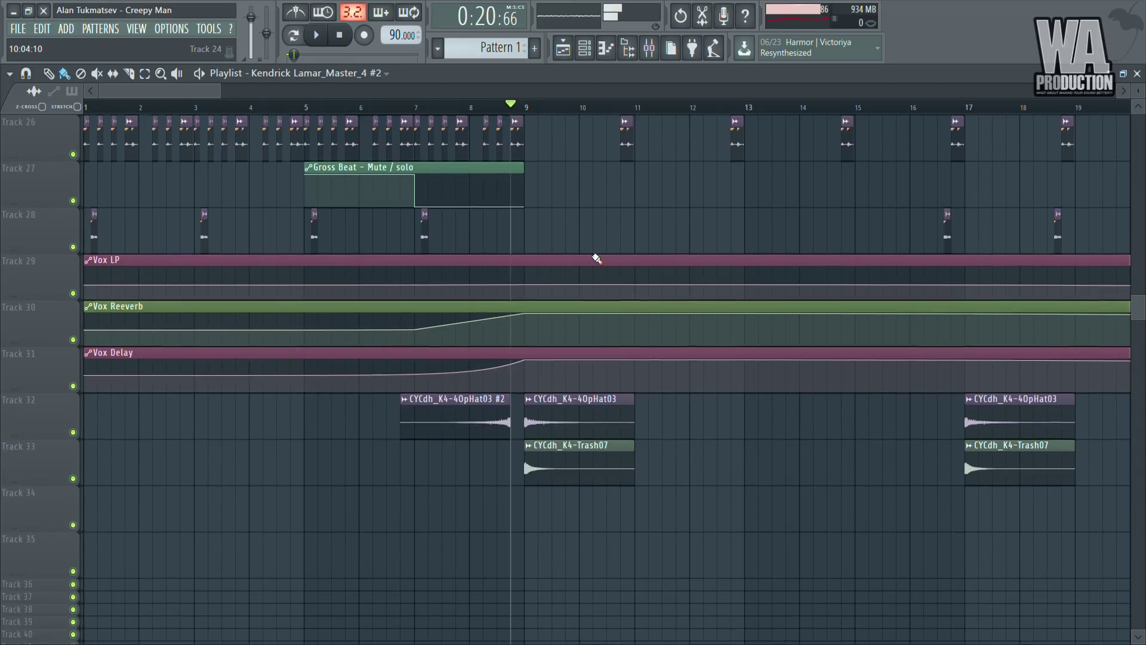
scroll(558, 318, up, 4)
scroll(567, 328, down, 1)
scroll(566, 328, down, 1)
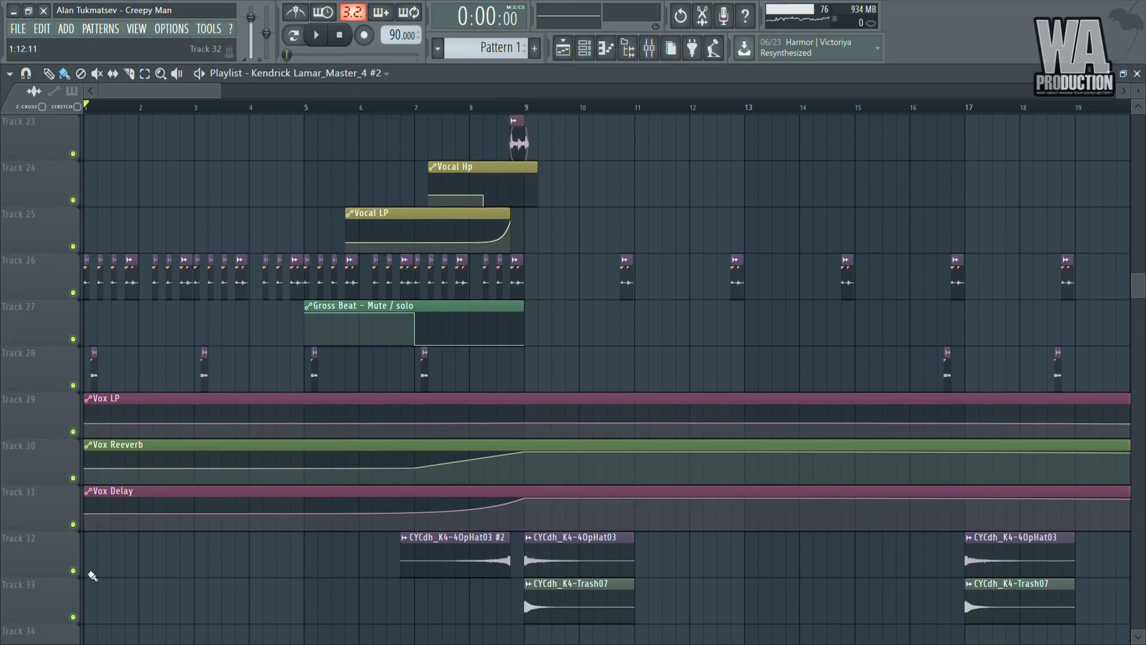
scroll(501, 186, up, 3)
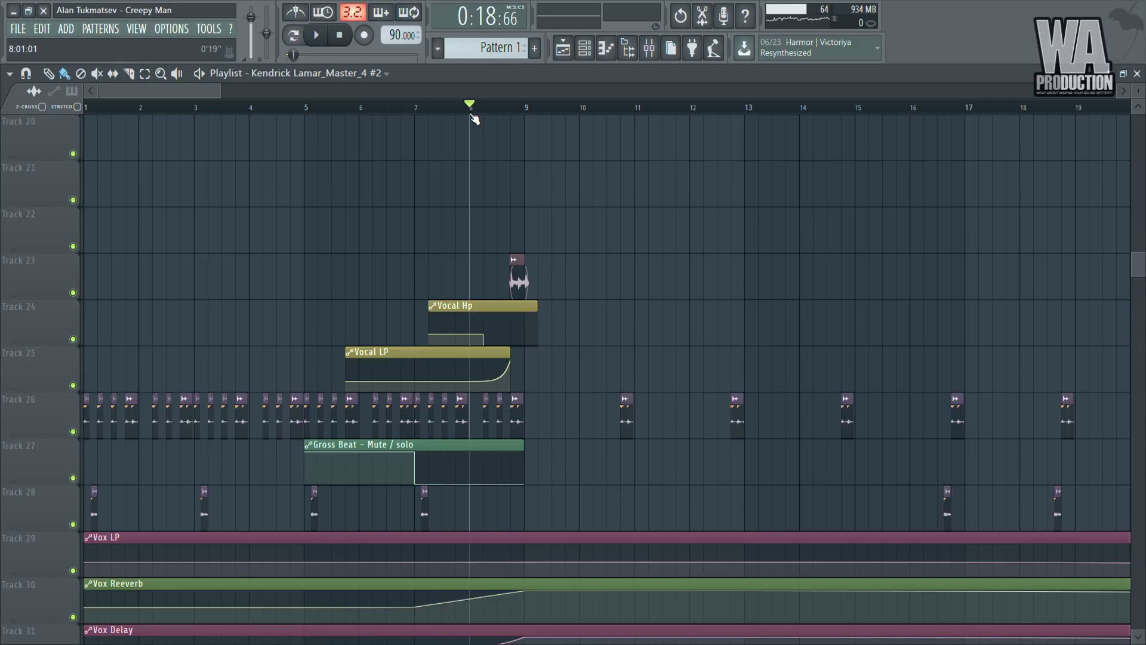
key(space)
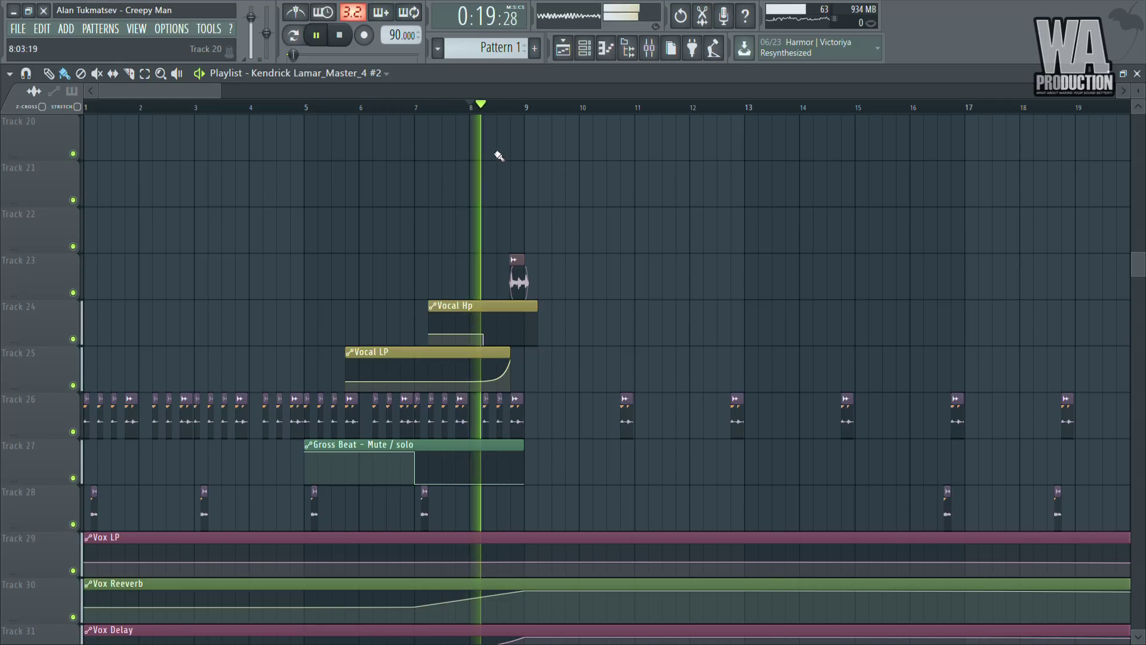
key(space)
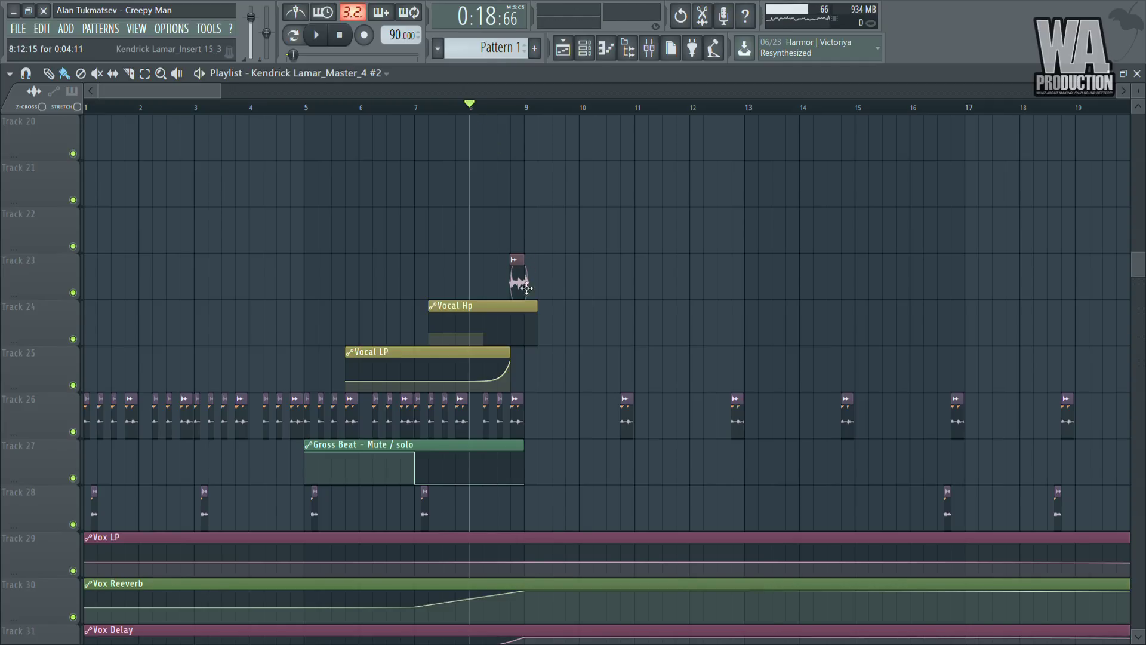
key(space)
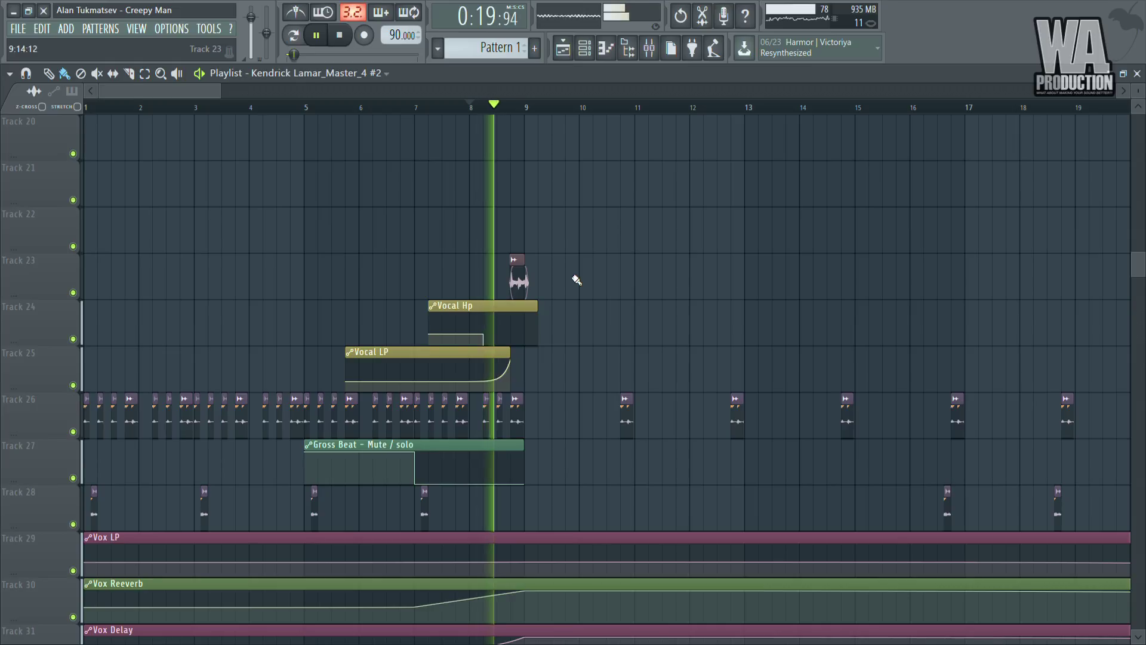
Replay the song from the middle of bar 8 to hear the track 23 transition vocal with the full mix
key(space)
click(496, 107)
key(space)
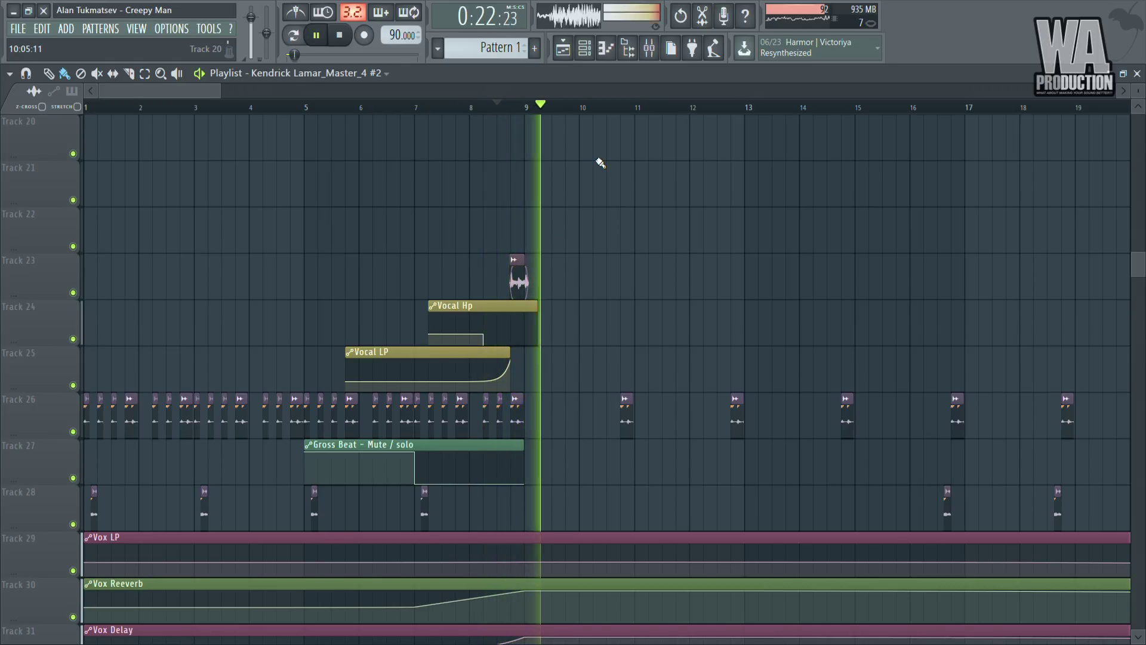
key(space)
key(space)
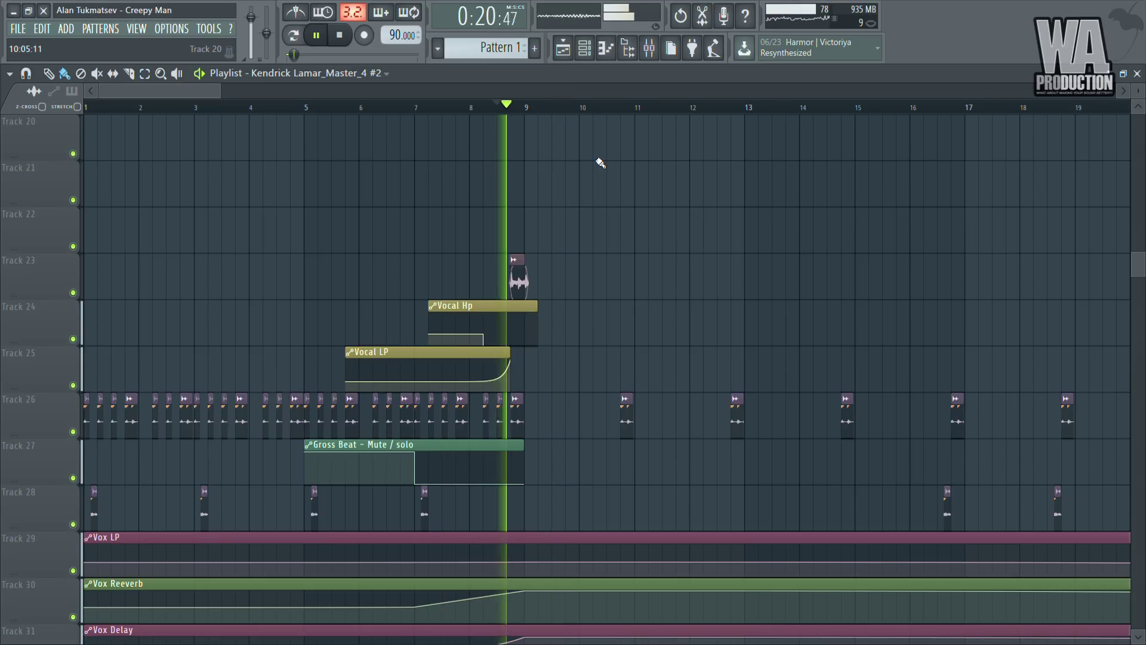
key(space)
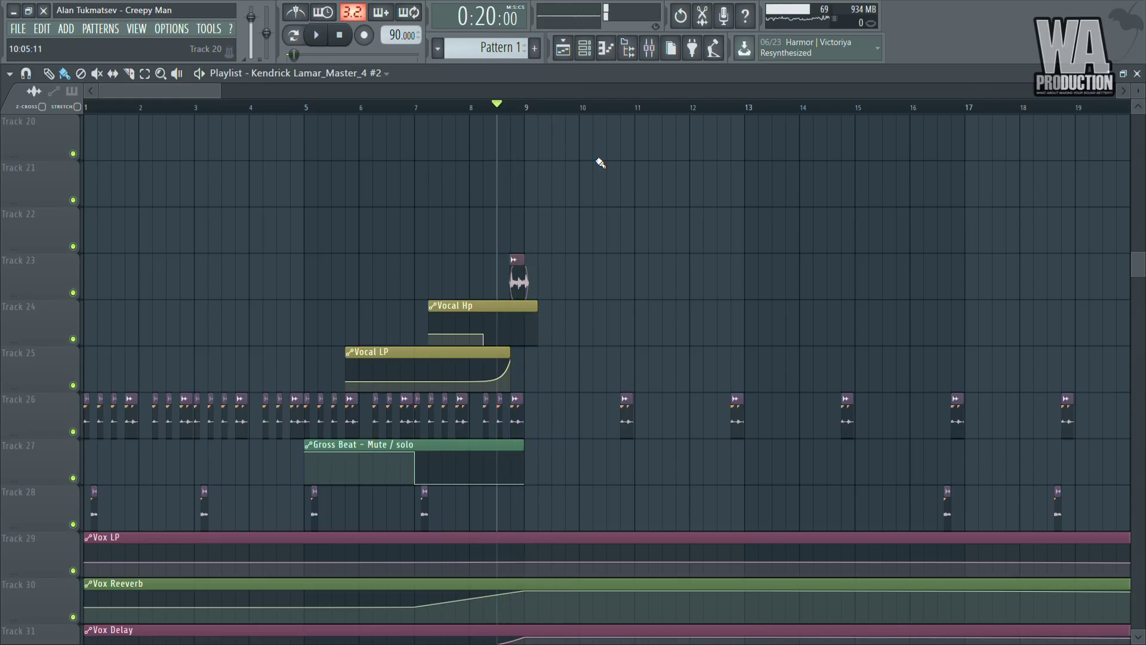
Solo track 23, play its clip at the end of bar 8 and show the effect chain of the Voice mixer insert
right_click(73, 292)
drag(512, 112, 528, 112)
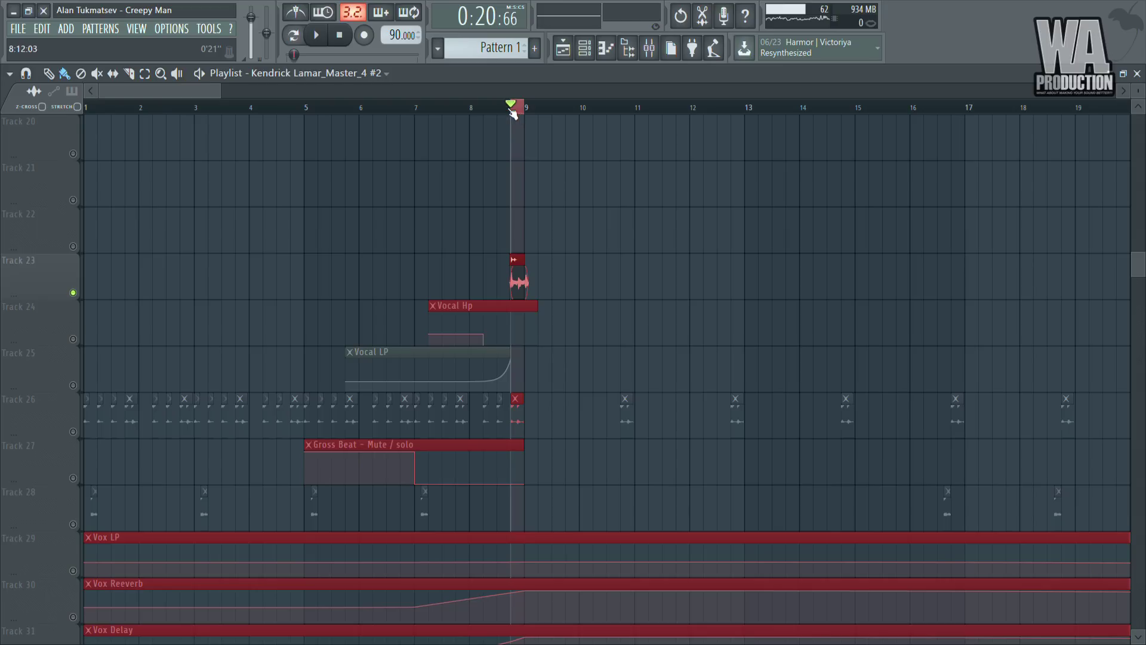
key(space)
click(649, 48)
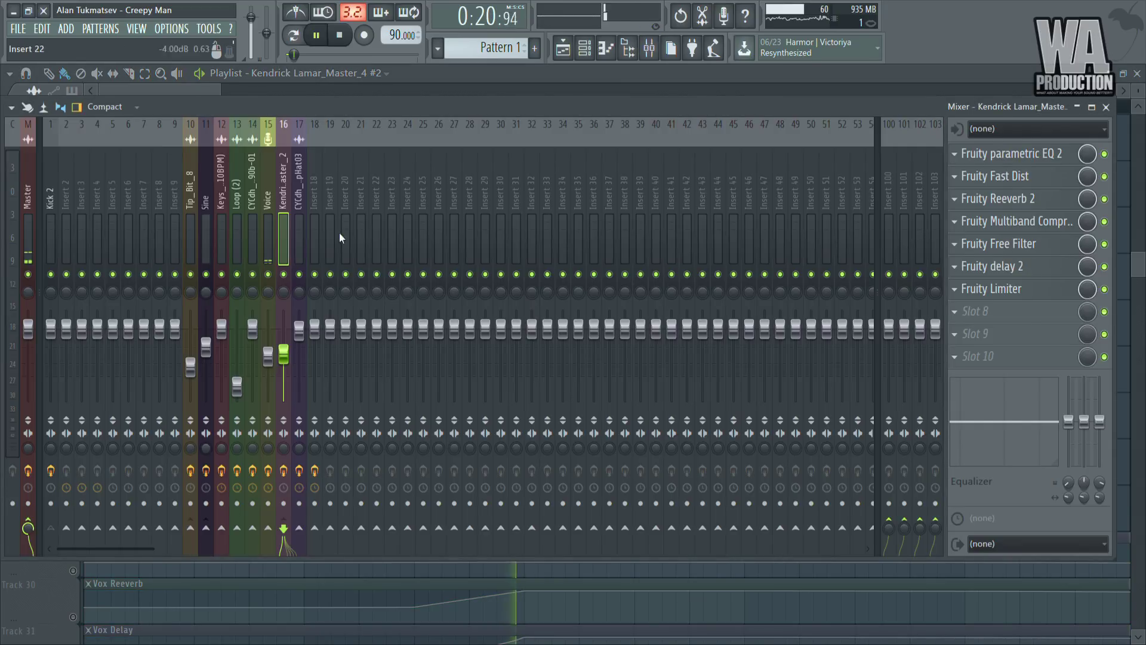
click(268, 197)
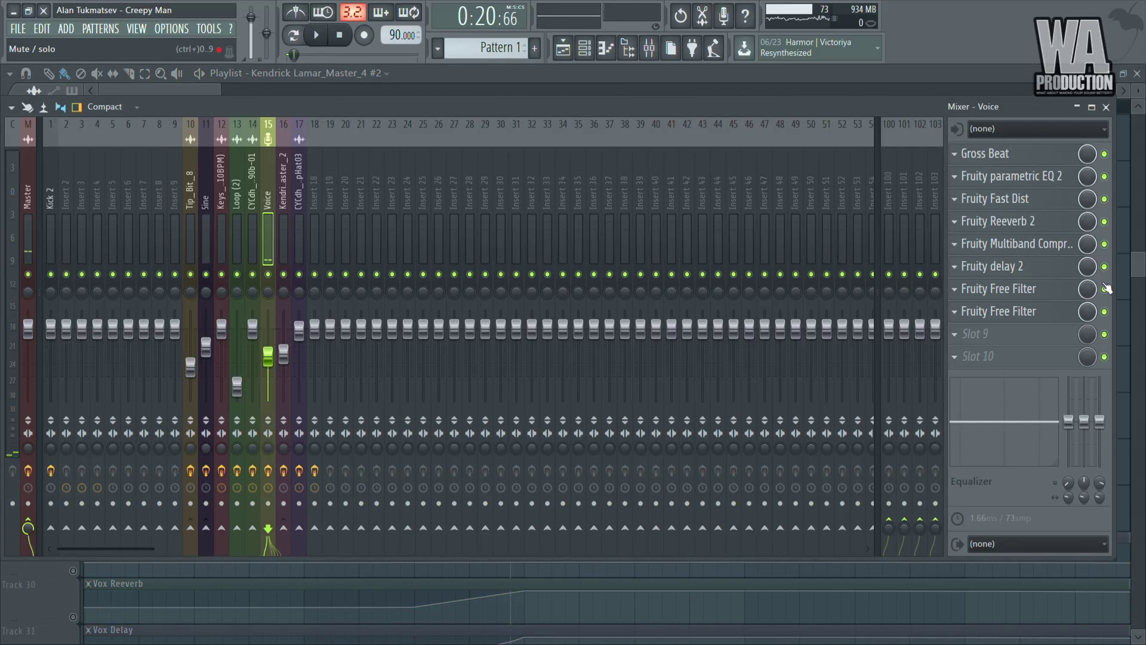
Bypass both Fruity Free Filters on the Voice insert to compare the transition vocal's sound, and re-enable them
click(1105, 312)
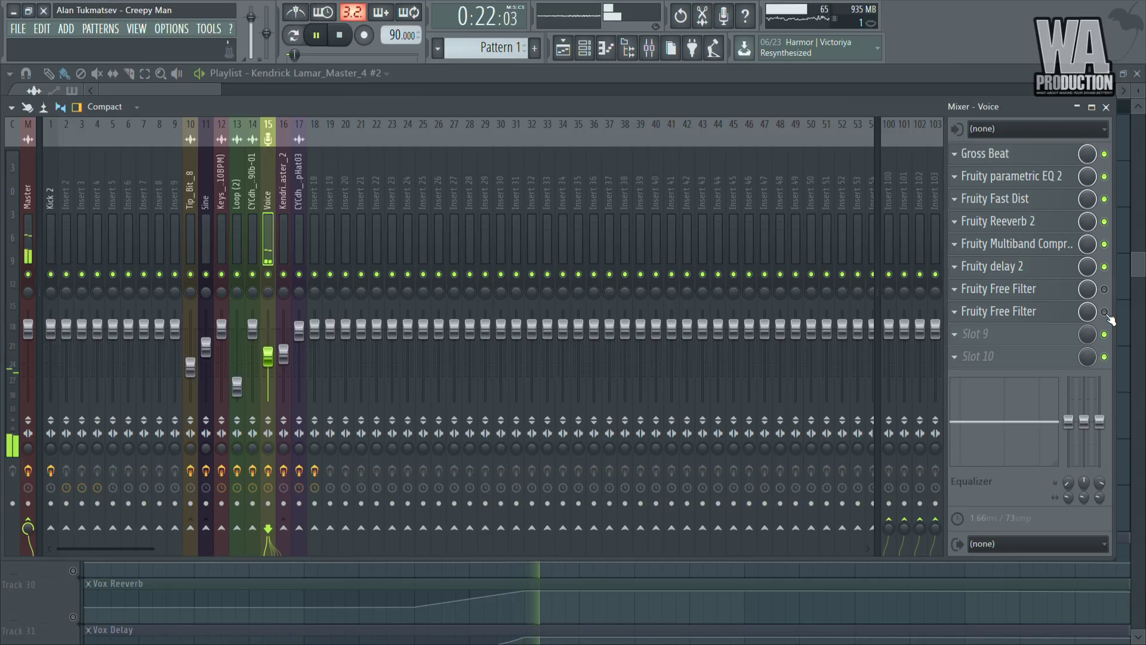
click(1105, 312)
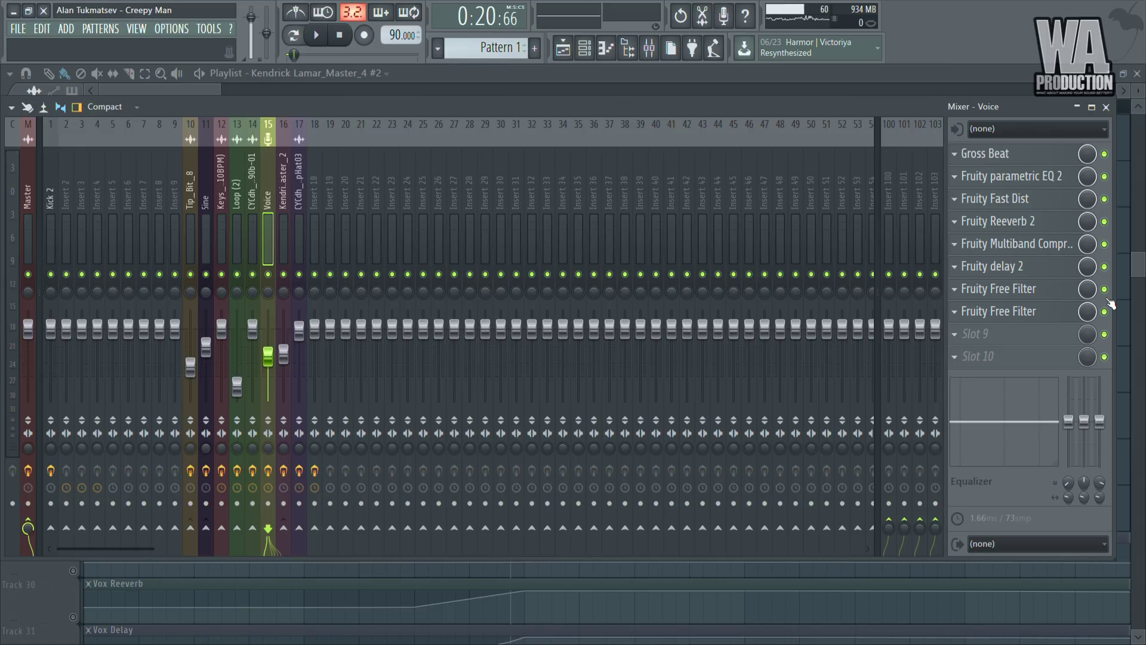
Close the mixer, take track 23 out of solo and play the full transition from bar 7
key(F9)
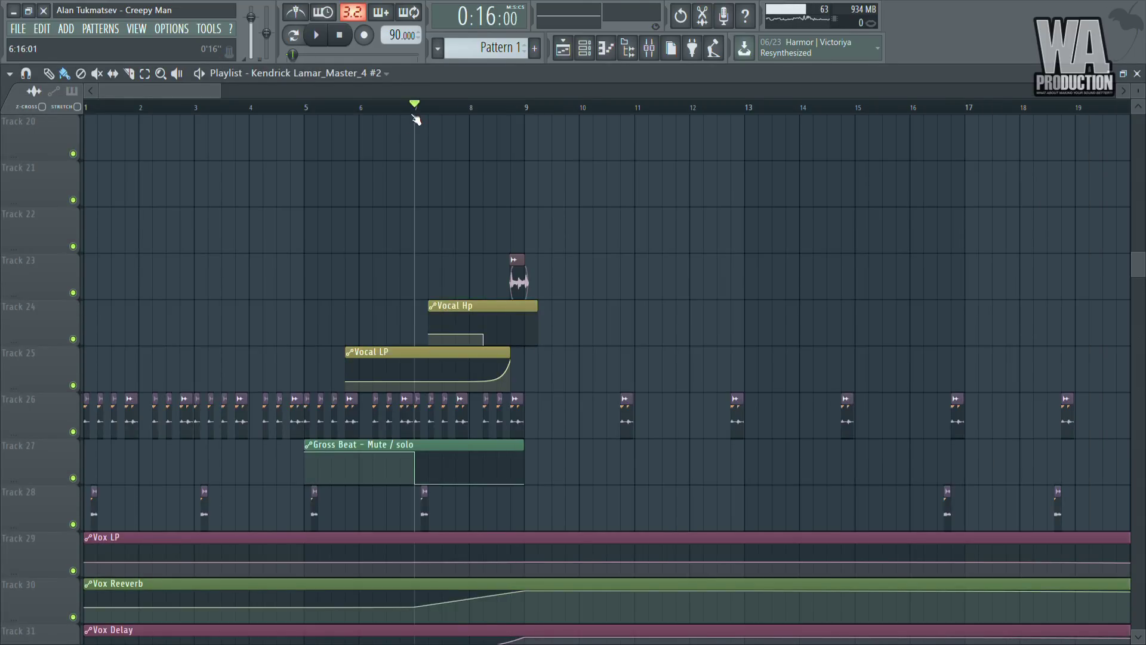
key(space)
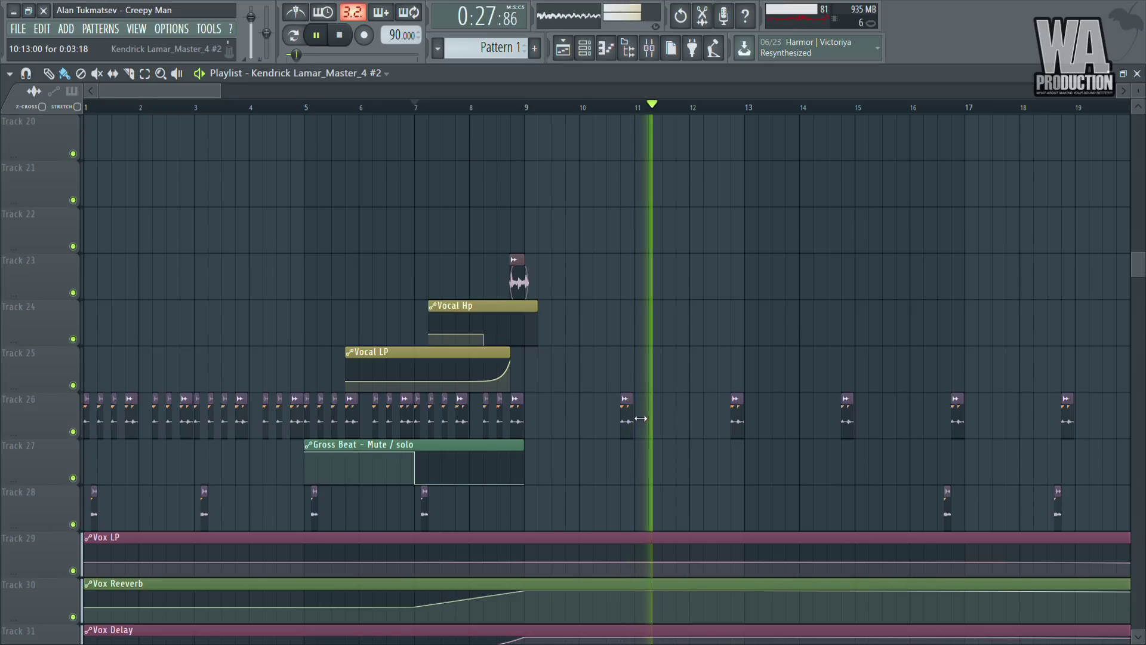
key(space)
Play the arrangement from bar 15 into the section at bar 17 and review its tracks up to track 1
drag(224, 99, 317, 95)
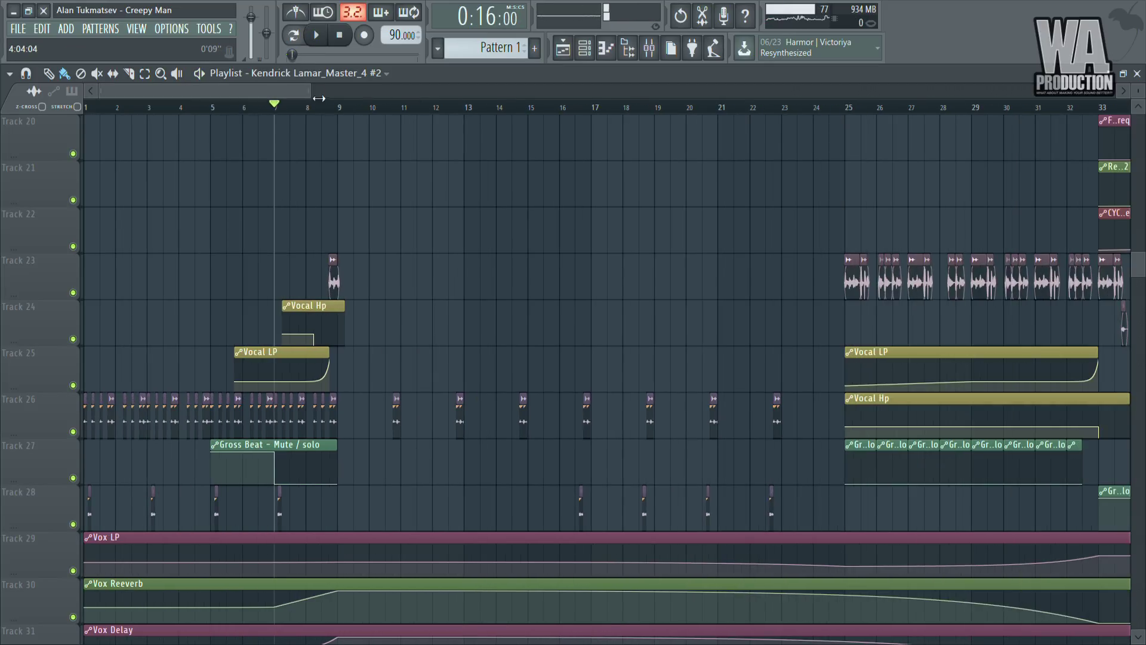
scroll(390, 247, down, 2)
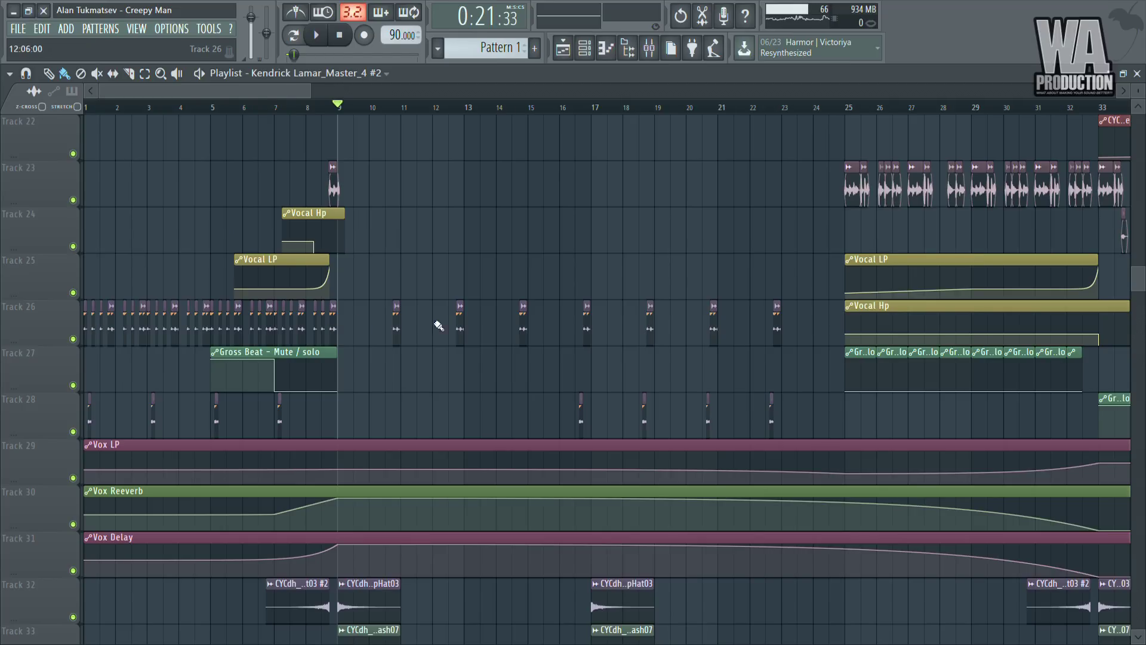
scroll(564, 352, down, 2)
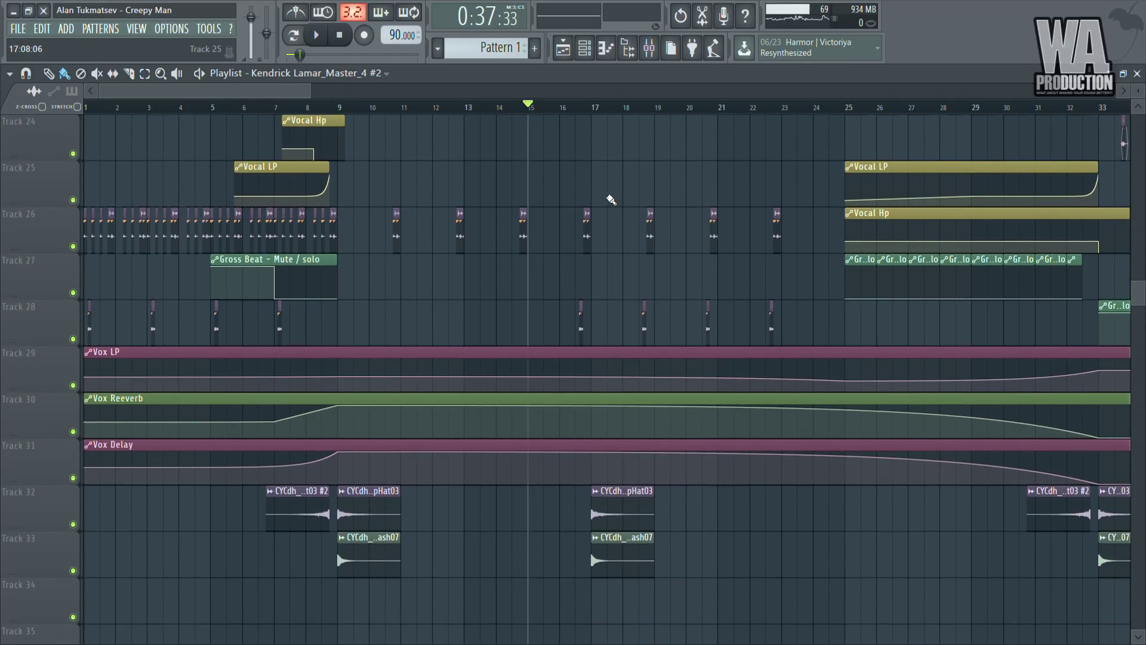
key(space)
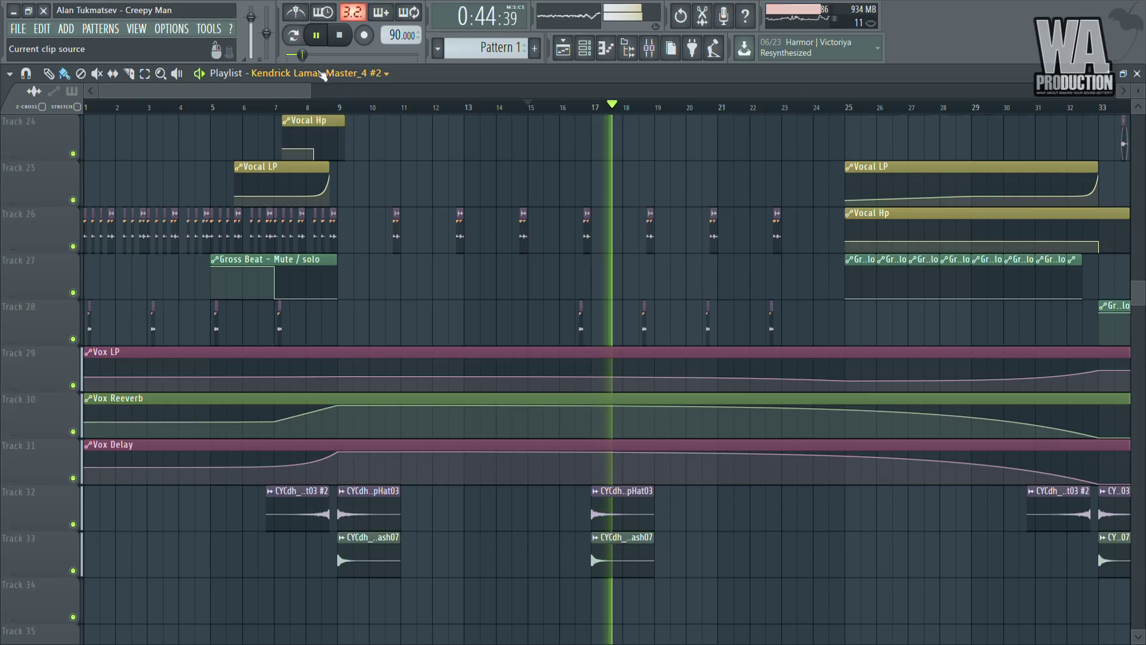
drag(317, 92, 431, 92)
scroll(481, 311, up, 5)
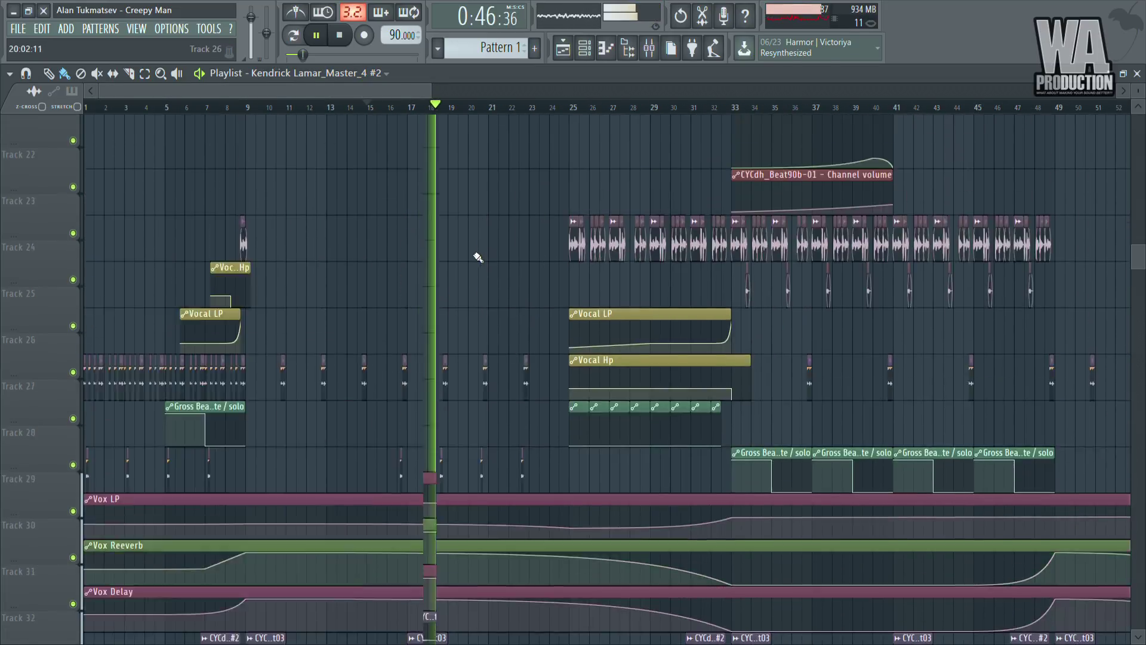
scroll(481, 311, up, 7)
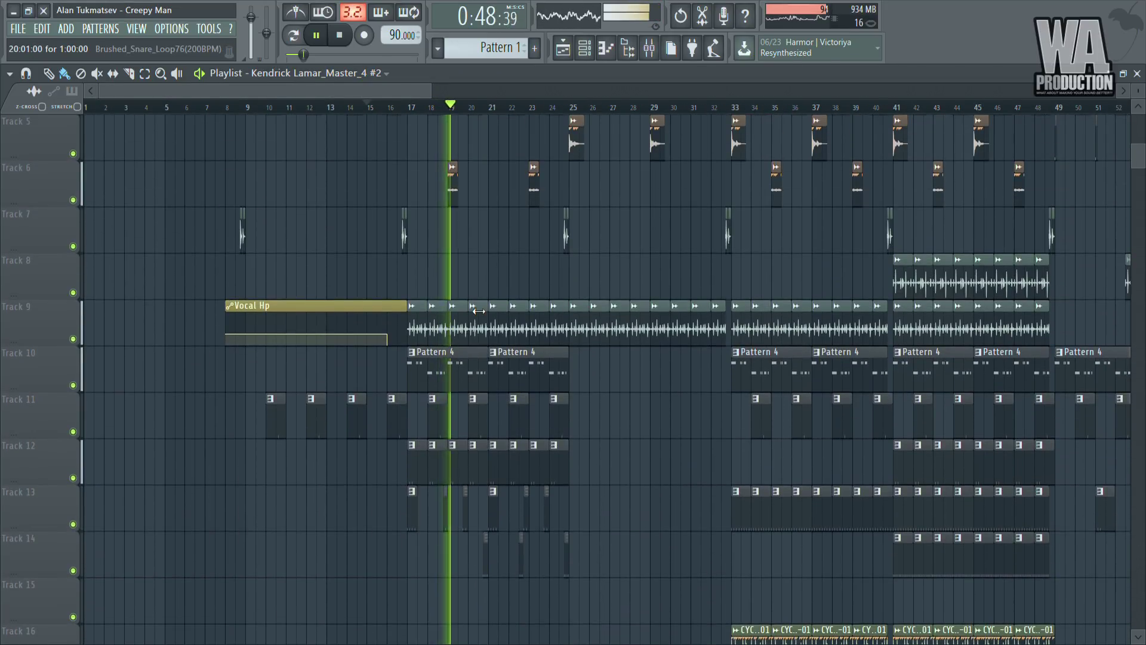
scroll(476, 312, up, 3)
key(space)
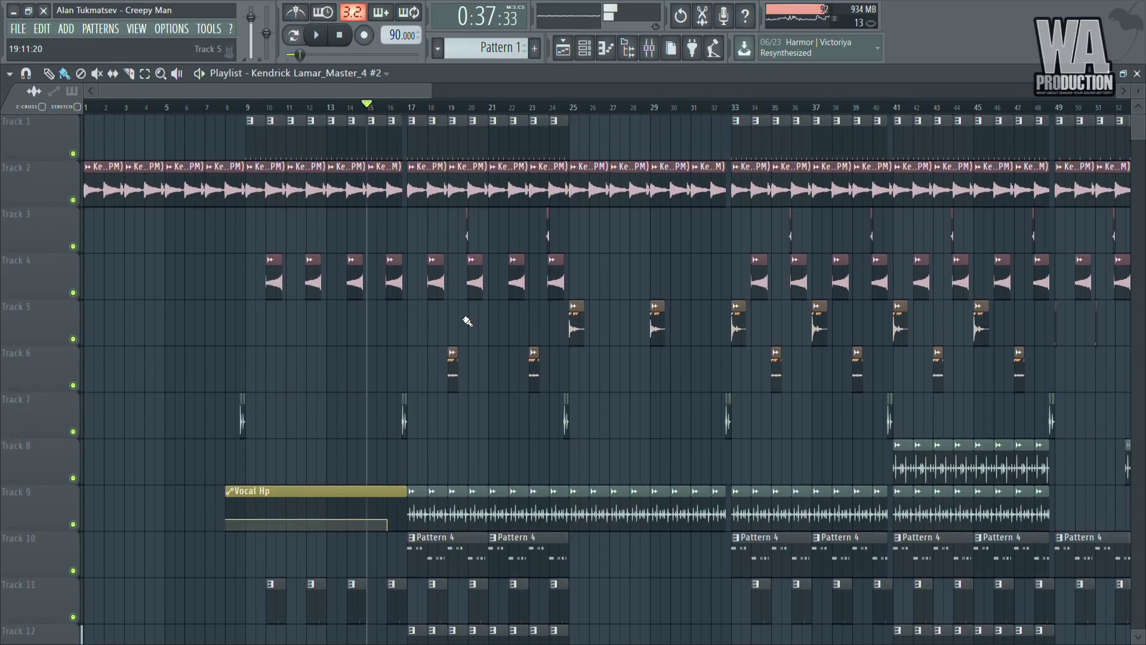
Solo the brushed snare loop on track 9 and play it from bar 17
scroll(323, 387, down, 1)
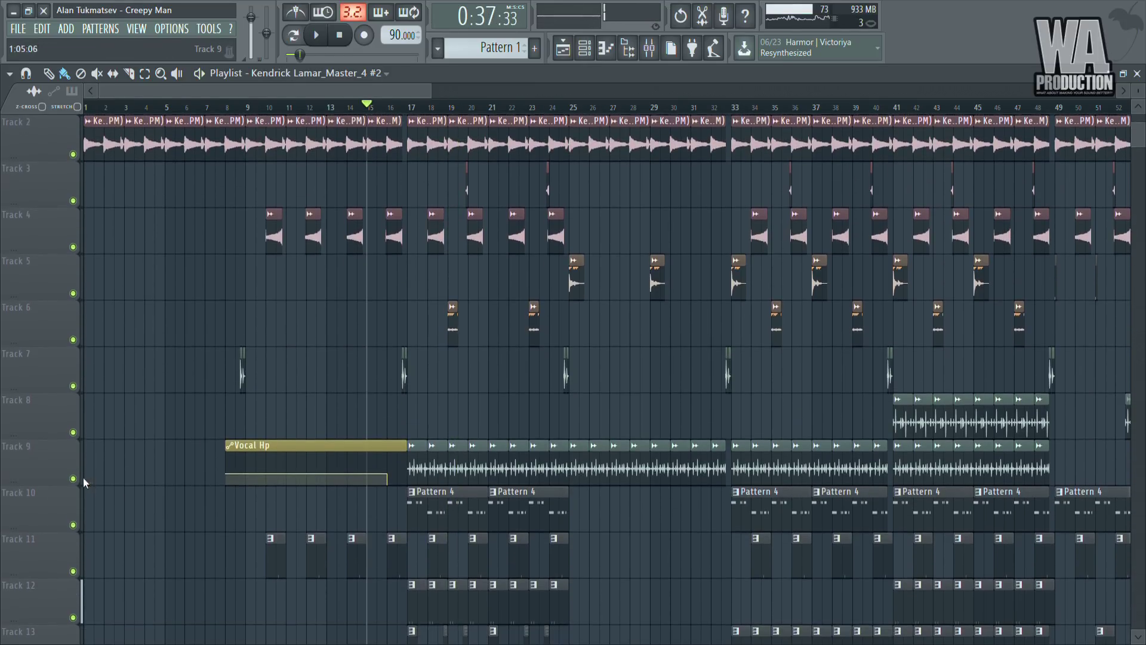
right_click(74, 479)
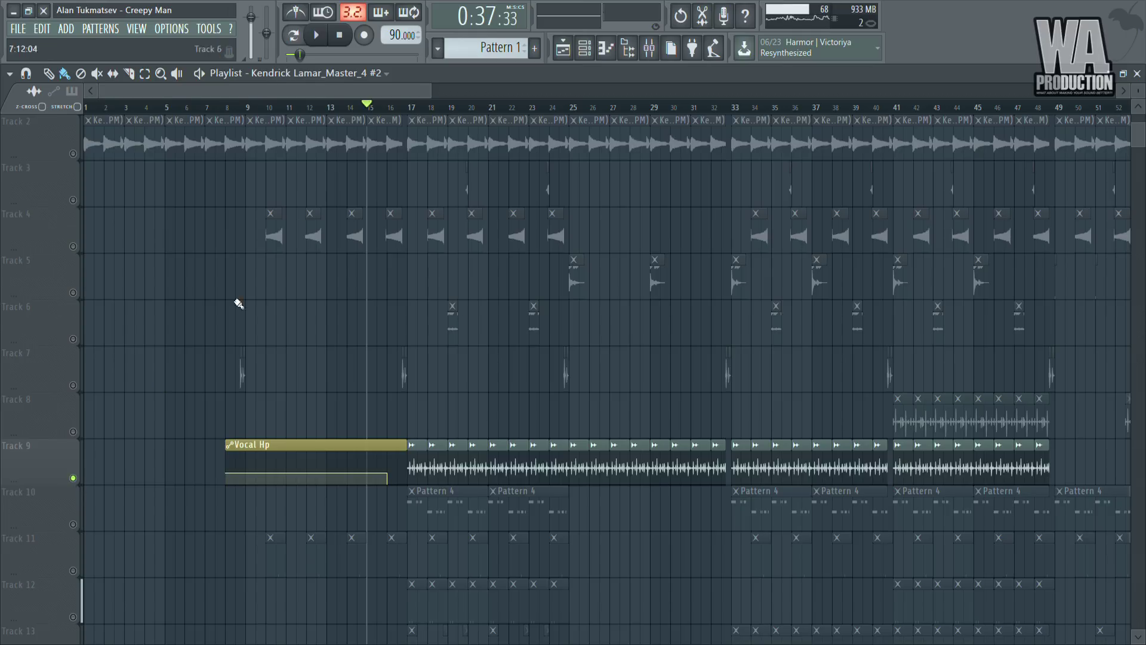
click(650, 52)
click(650, 54)
scroll(517, 274, down, 3)
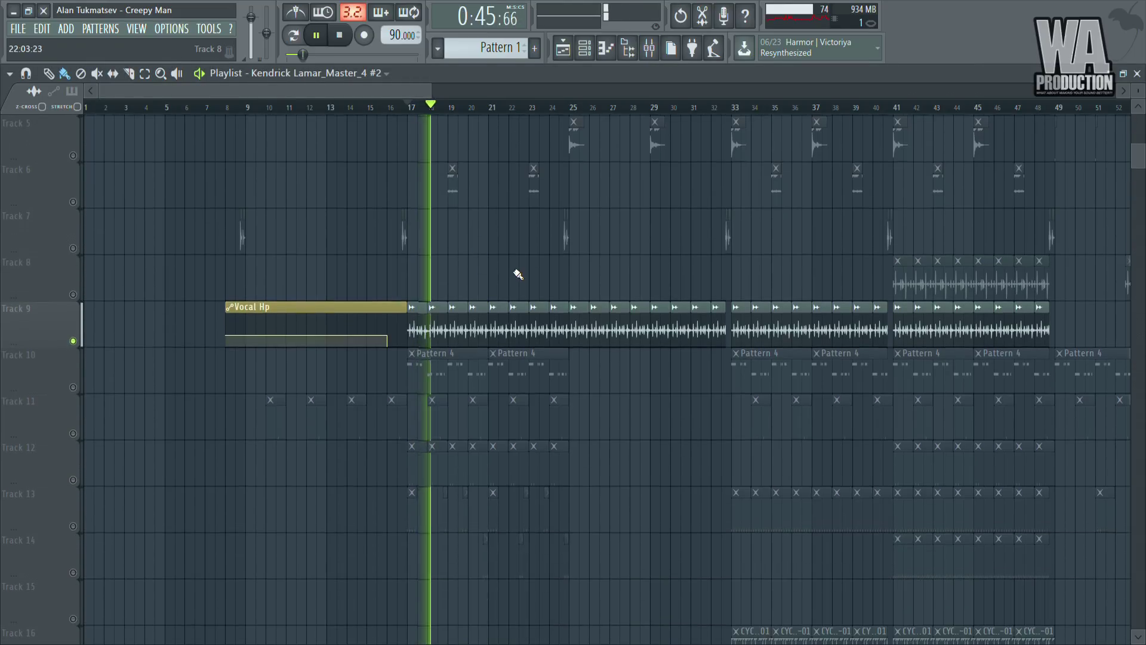
scroll(517, 274, up, 4)
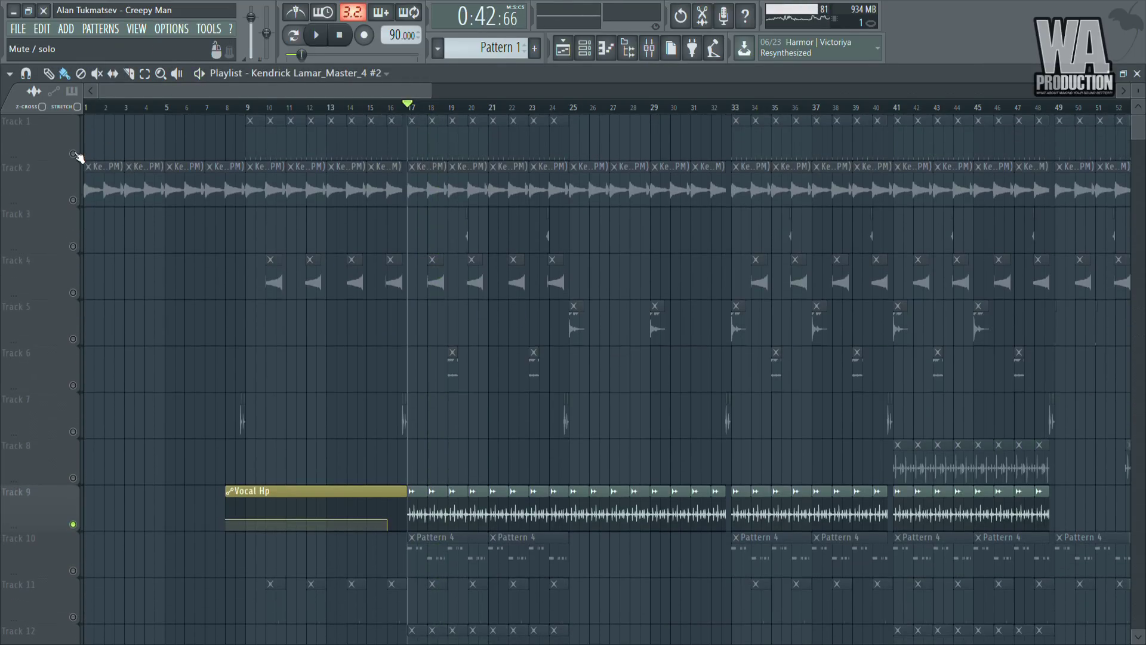
Add track 1 to the soloed snare loop on track 9 and play both from bar 17
click(74, 154)
key(space)
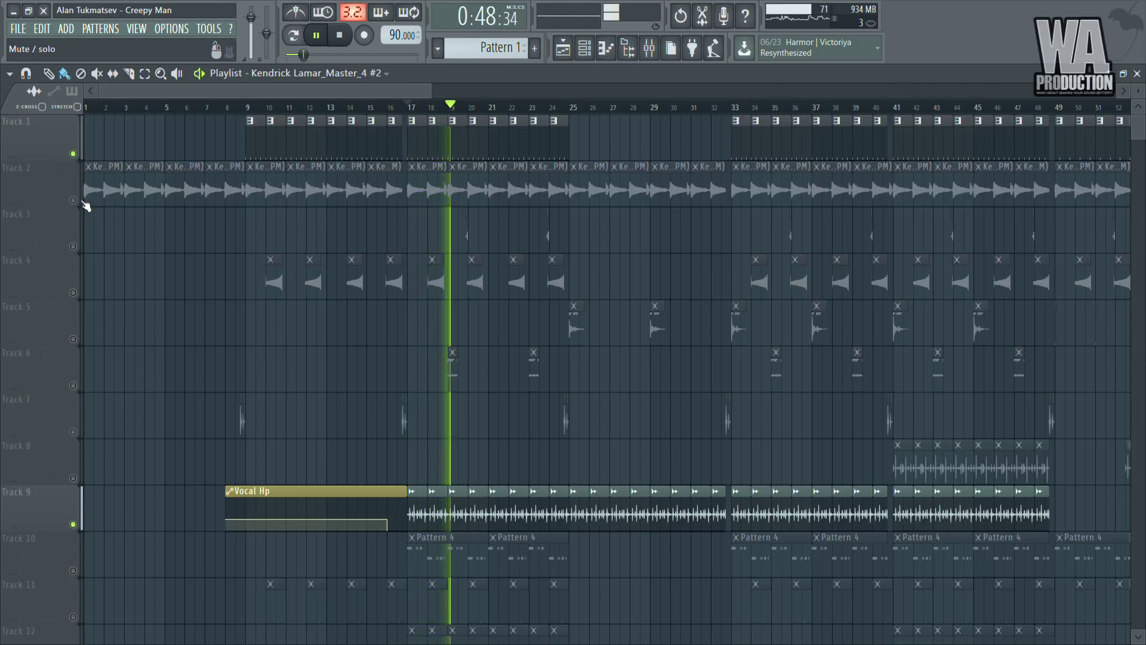
scroll(289, 289, down, 7)
key(space)
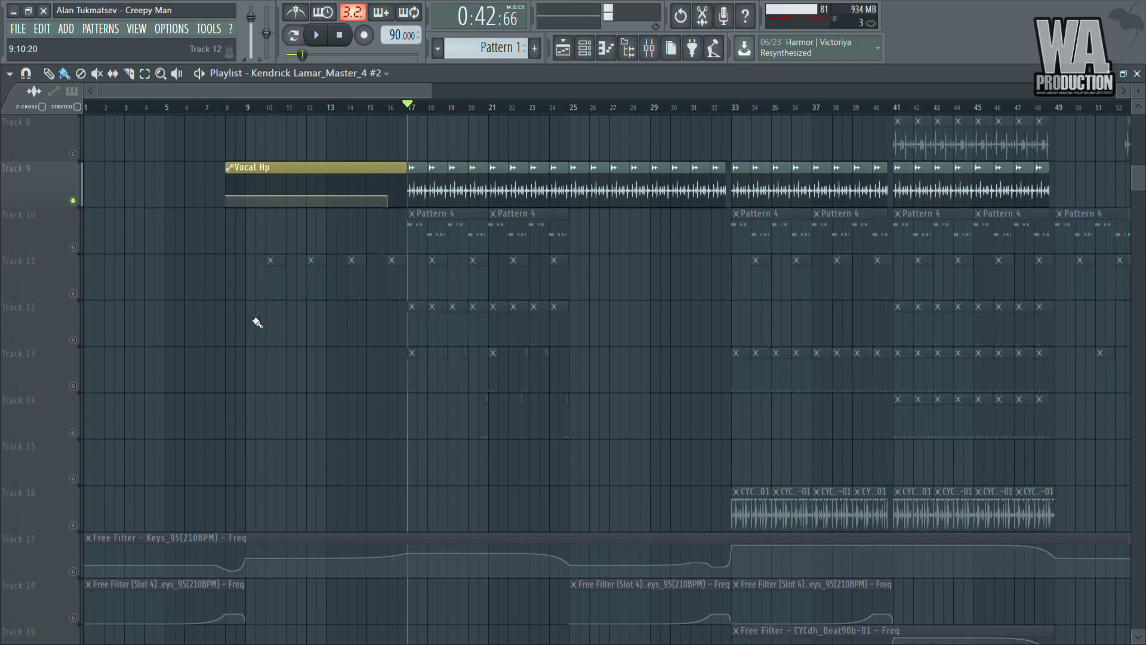
Unmute the pattern tracks 11 to 14 and play the combined drums from bar 17
click(73, 292)
click(73, 338)
click(73, 385)
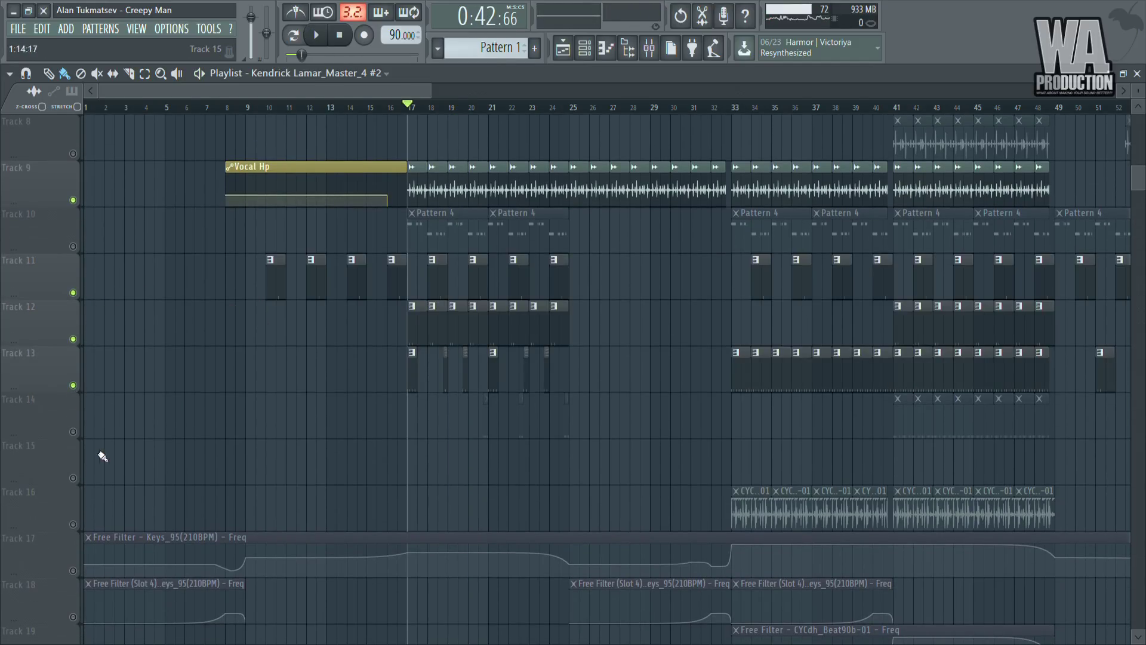
click(74, 432)
key(space)
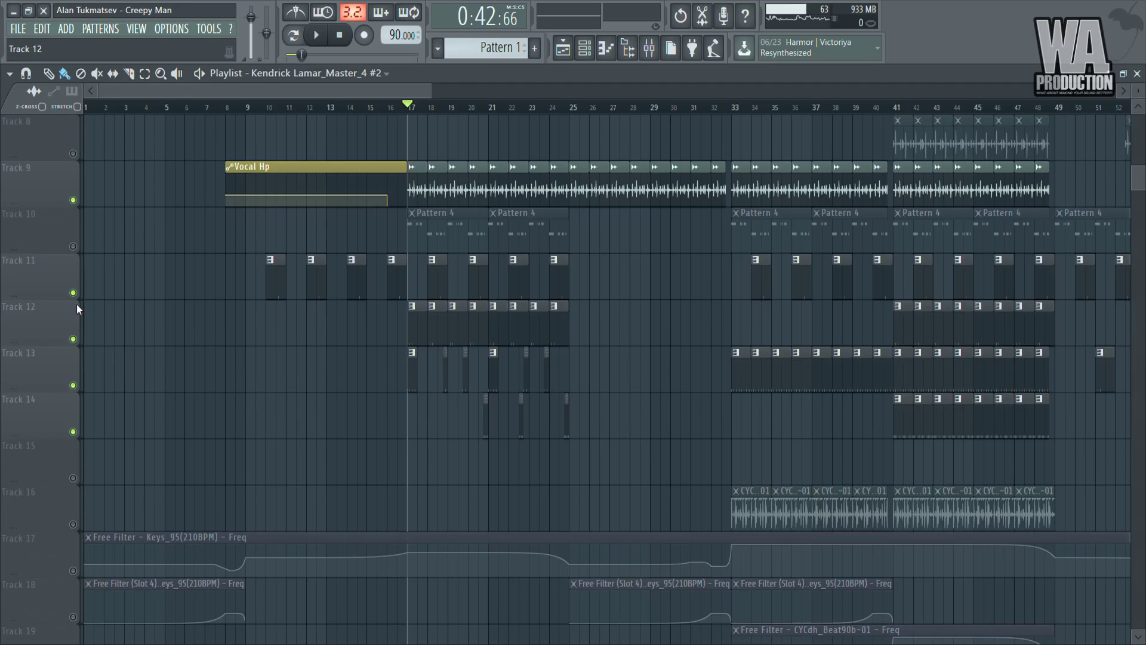
Mute tracks 9 and 12 to 14, and re-enable every playlist track by ending the solo
click(74, 339)
click(73, 385)
click(73, 431)
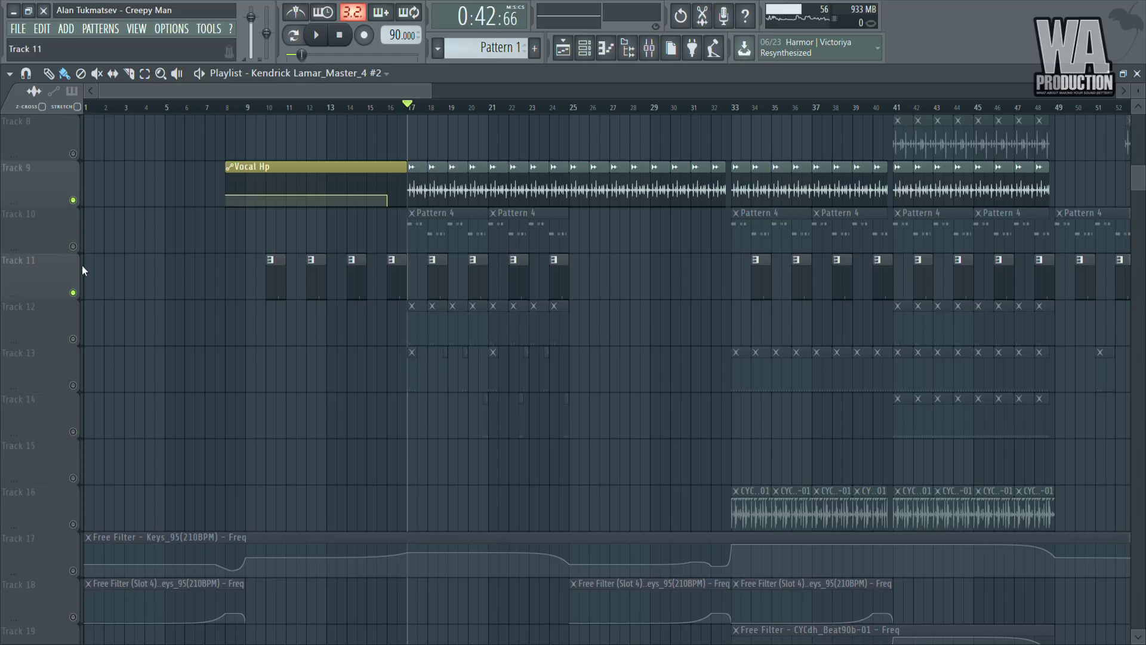
click(74, 200)
scroll(249, 299, down, 10)
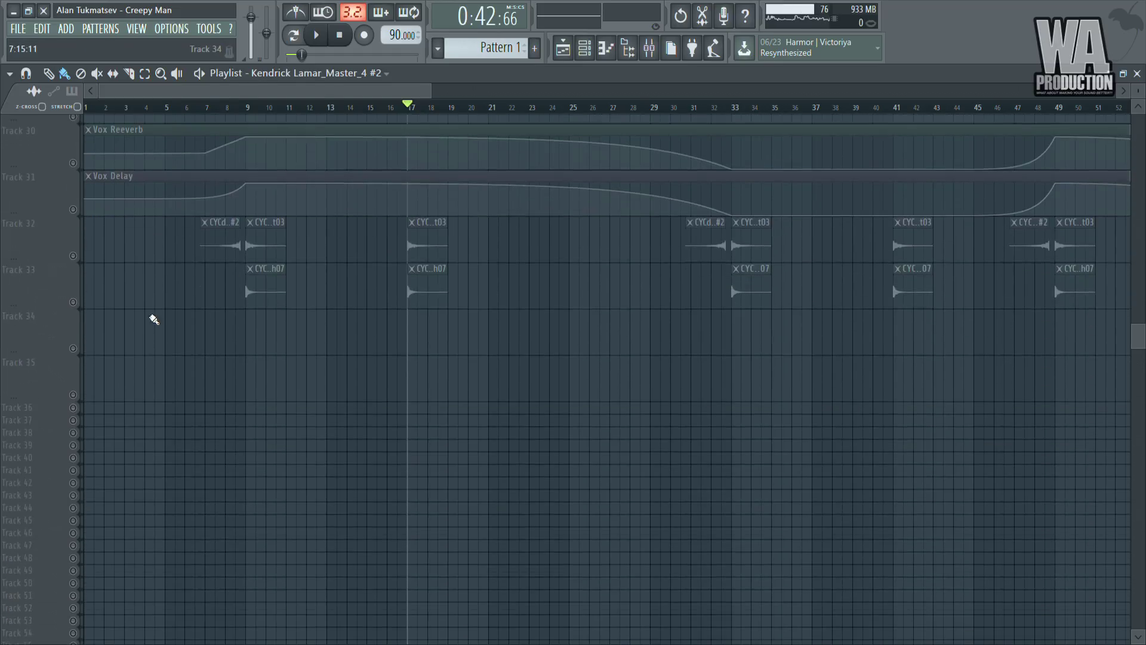
click(73, 246)
right_click(72, 246)
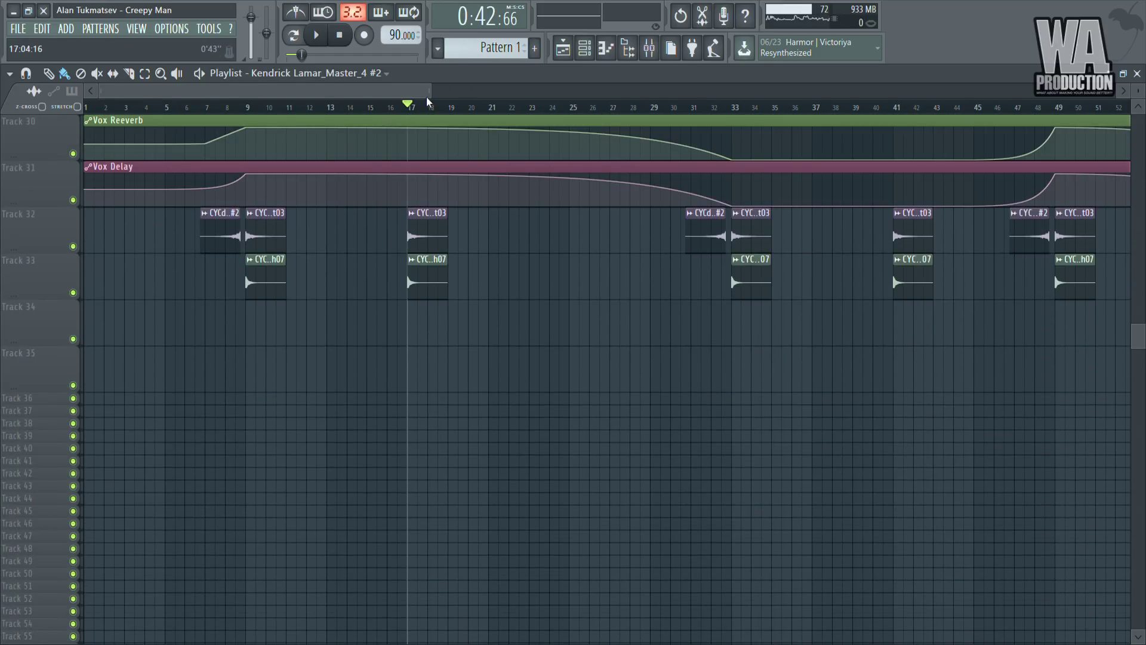
Solo the OpHat03 clips on track 32 and play them from just before bar 7
scroll(427, 105, up, 3)
click(241, 109)
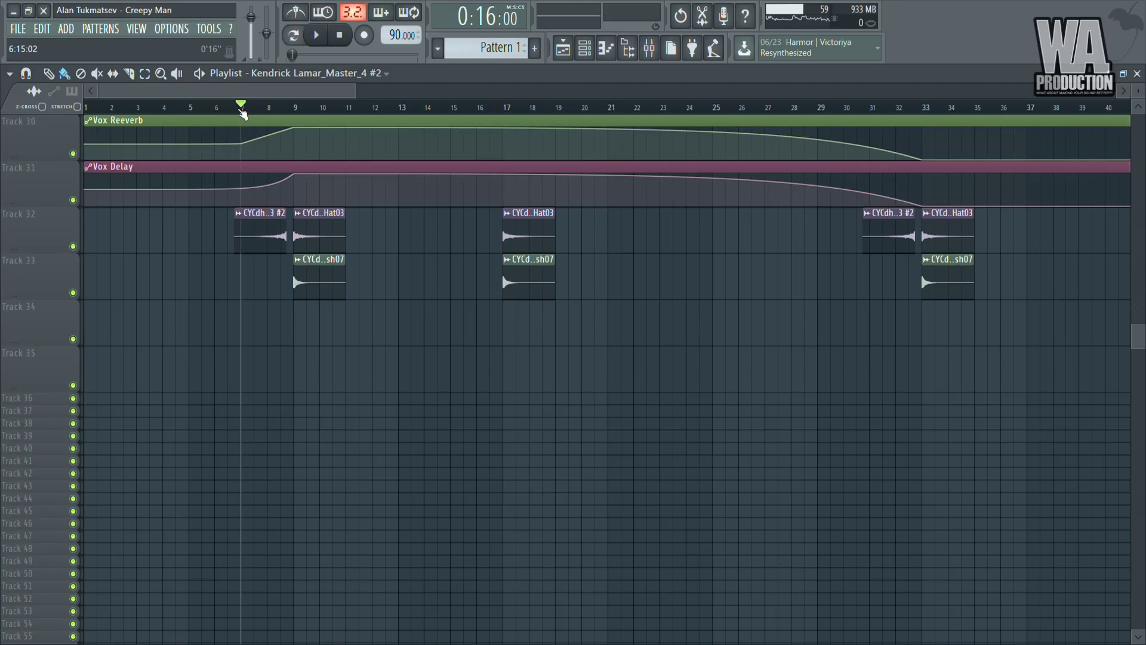
drag(358, 102, 274, 101)
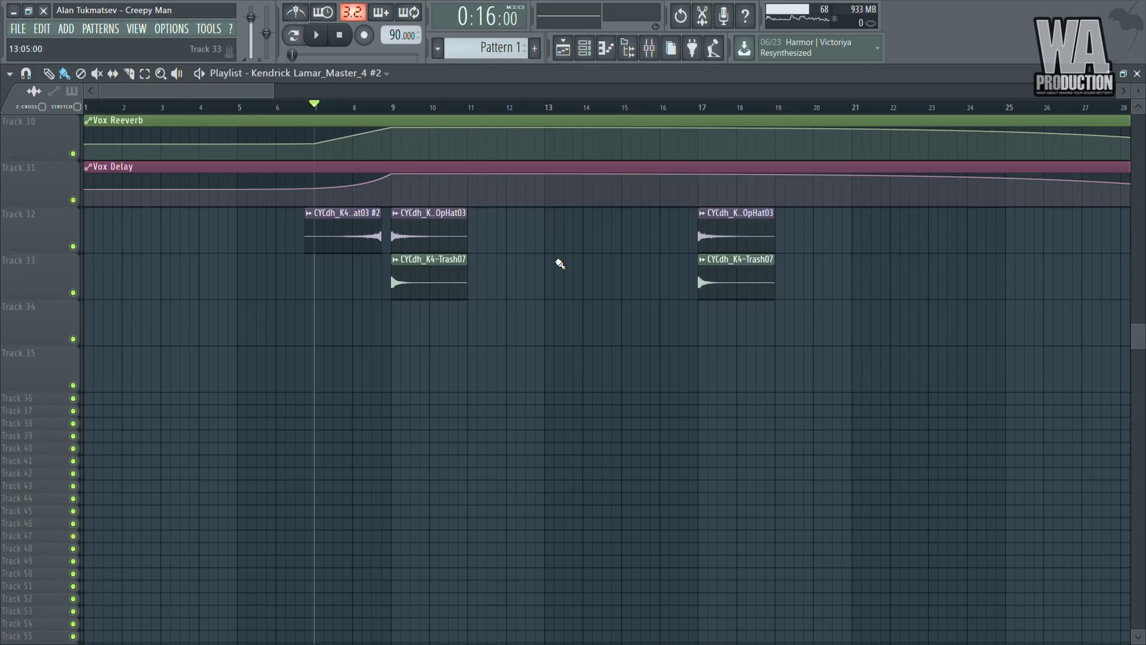
scroll(559, 264, up, 2)
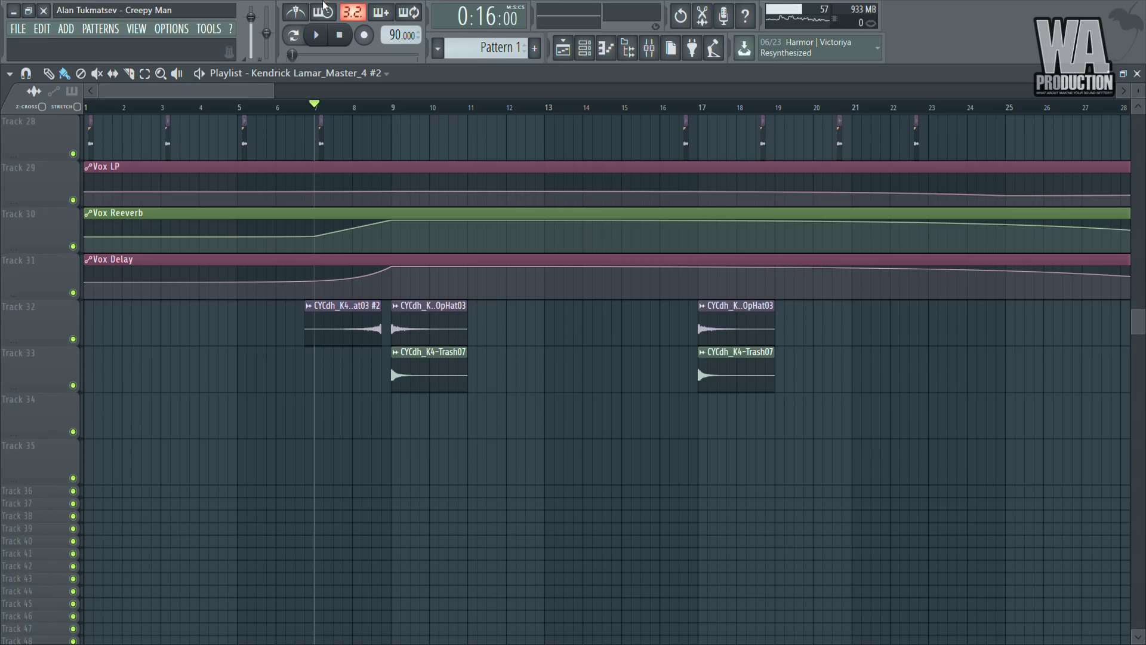
right_click(74, 339)
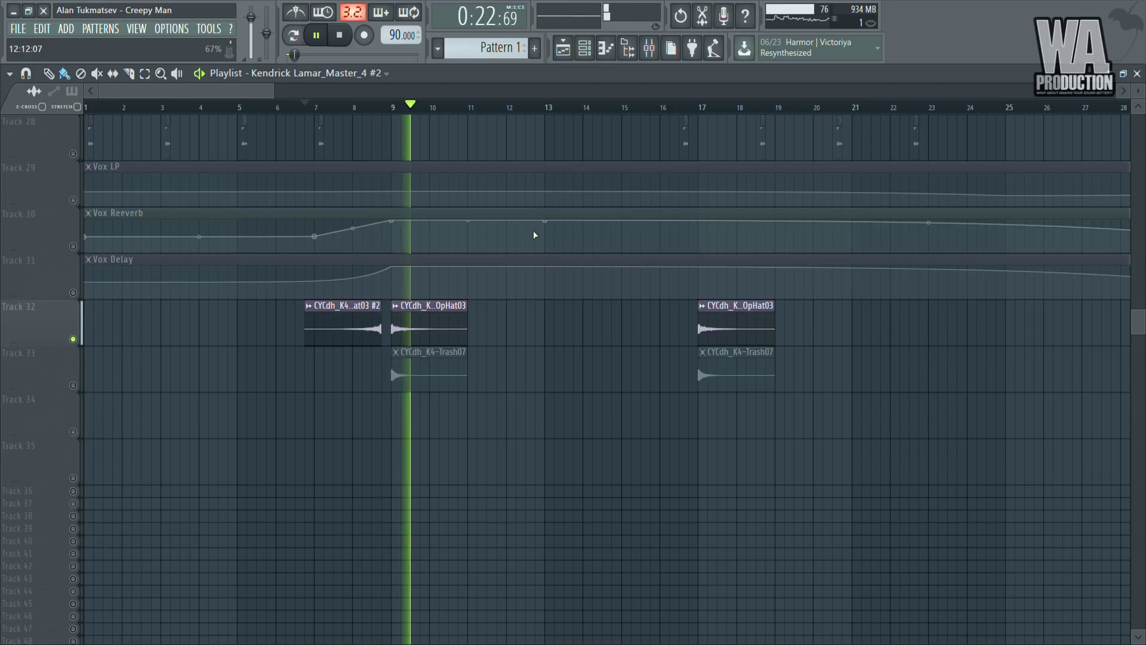
Show the Fruity delay 2 settings on mixer insert 17, CYCdh_K4-4OpHat03
click(651, 50)
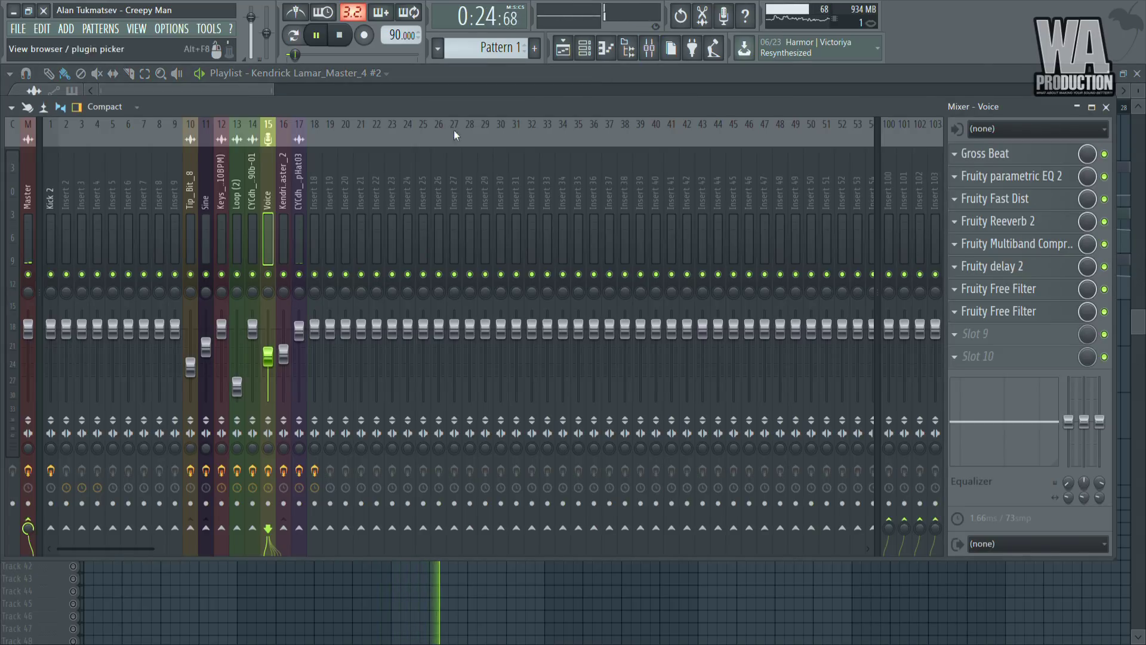
click(301, 199)
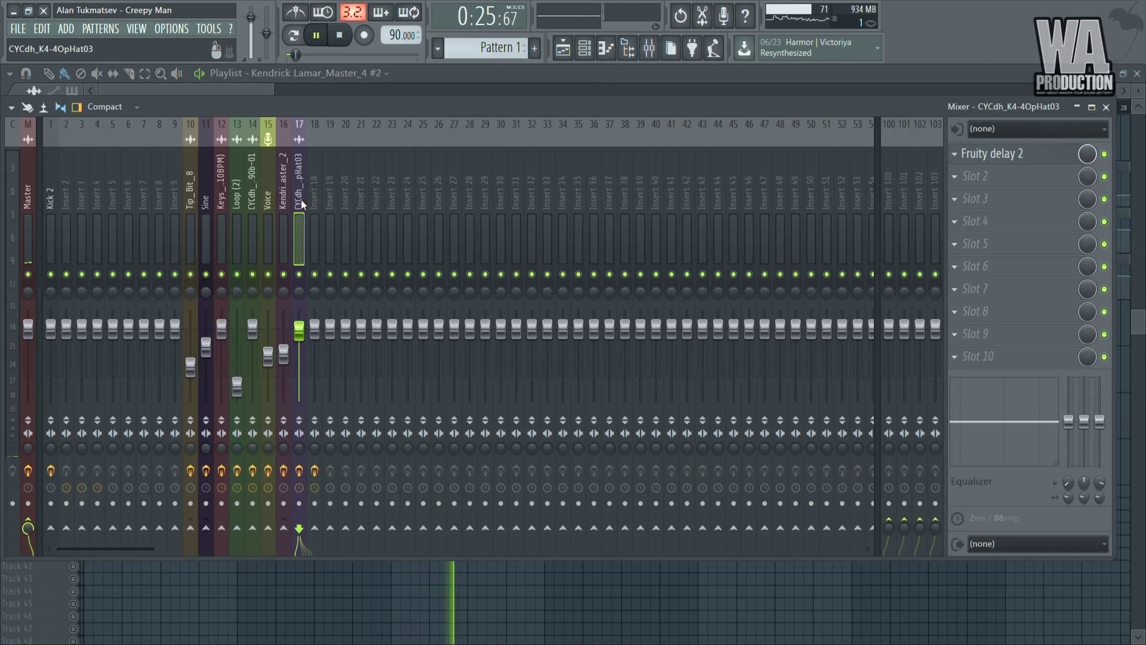
click(1011, 157)
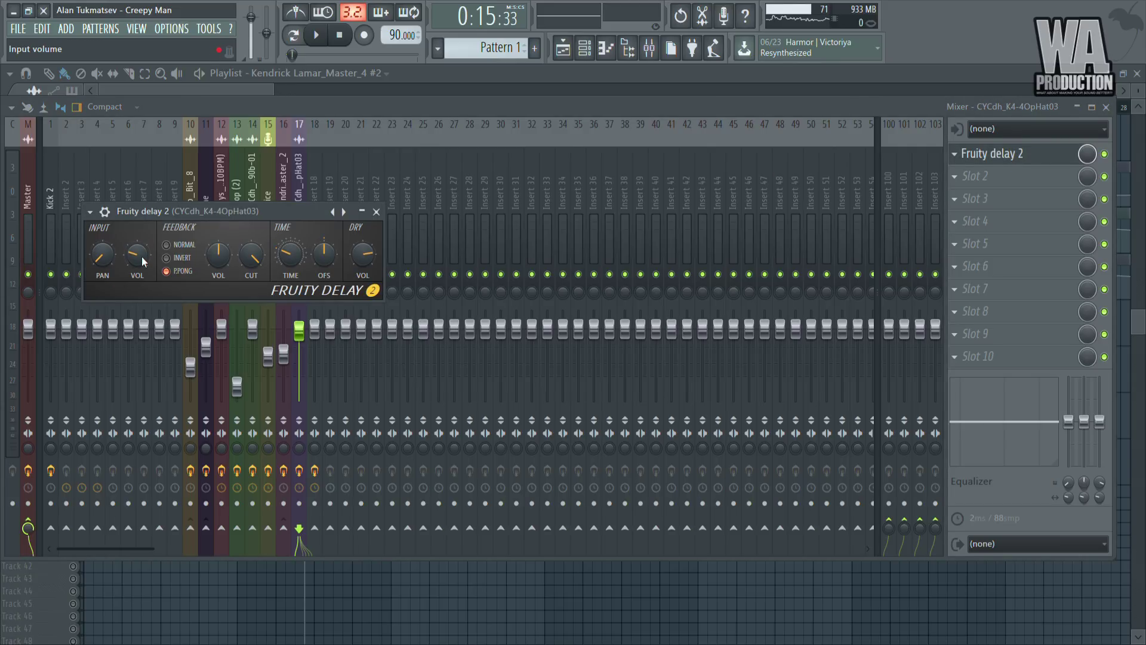
Return to the playlist, clear the selection over bars 9 to 17, and point out the OpHat03 and Trash07 clips around bars 7 to 11
click(248, 96)
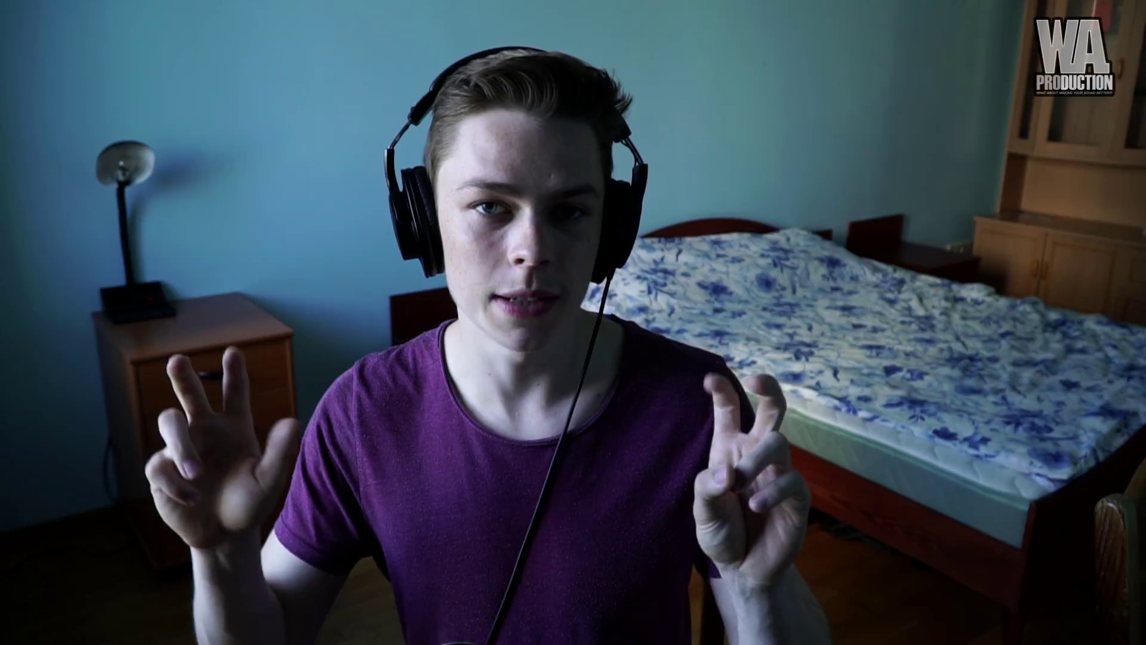
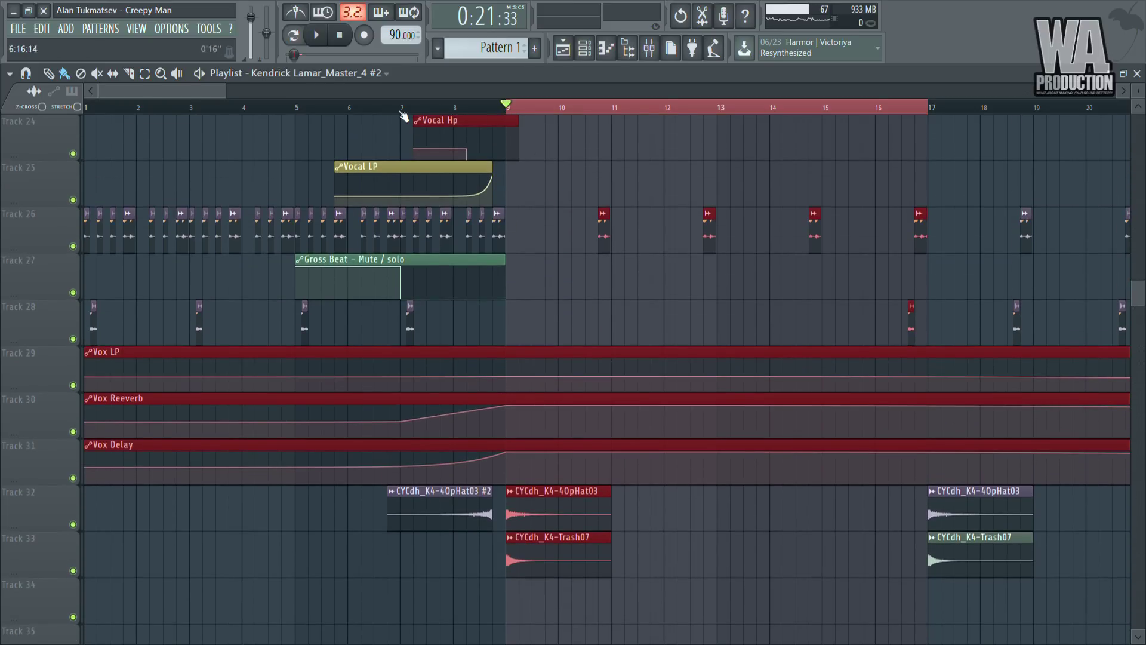
scroll(462, 145, down, 3)
click(460, 370)
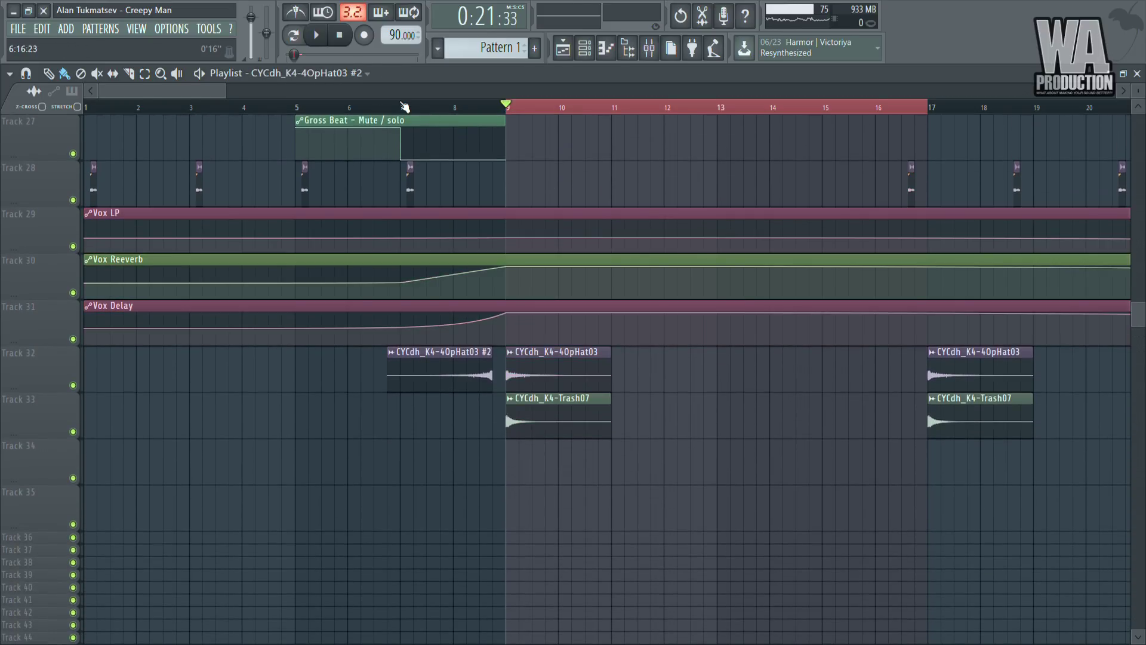
click(400, 108)
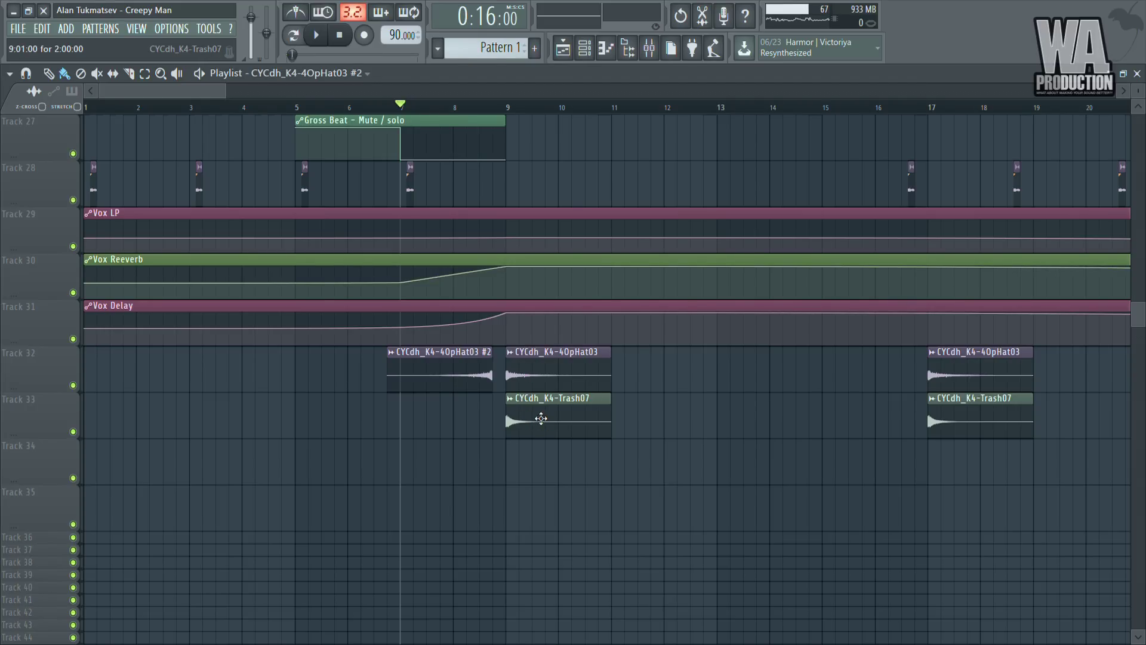
drag(393, 119, 617, 124)
click(660, 149)
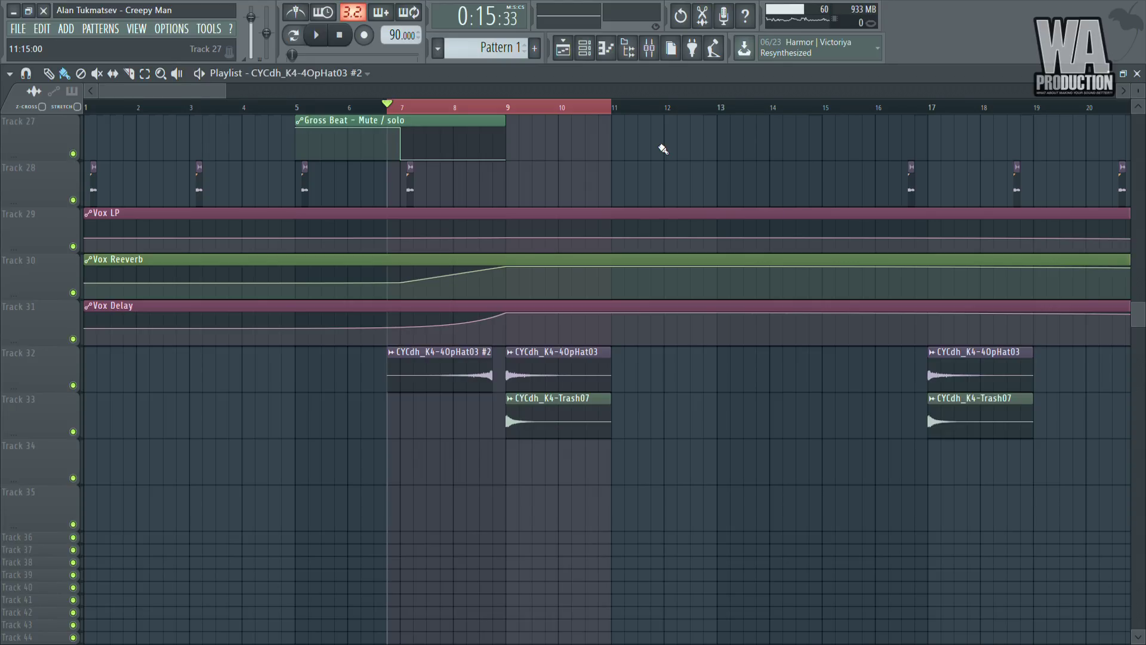
click(605, 158)
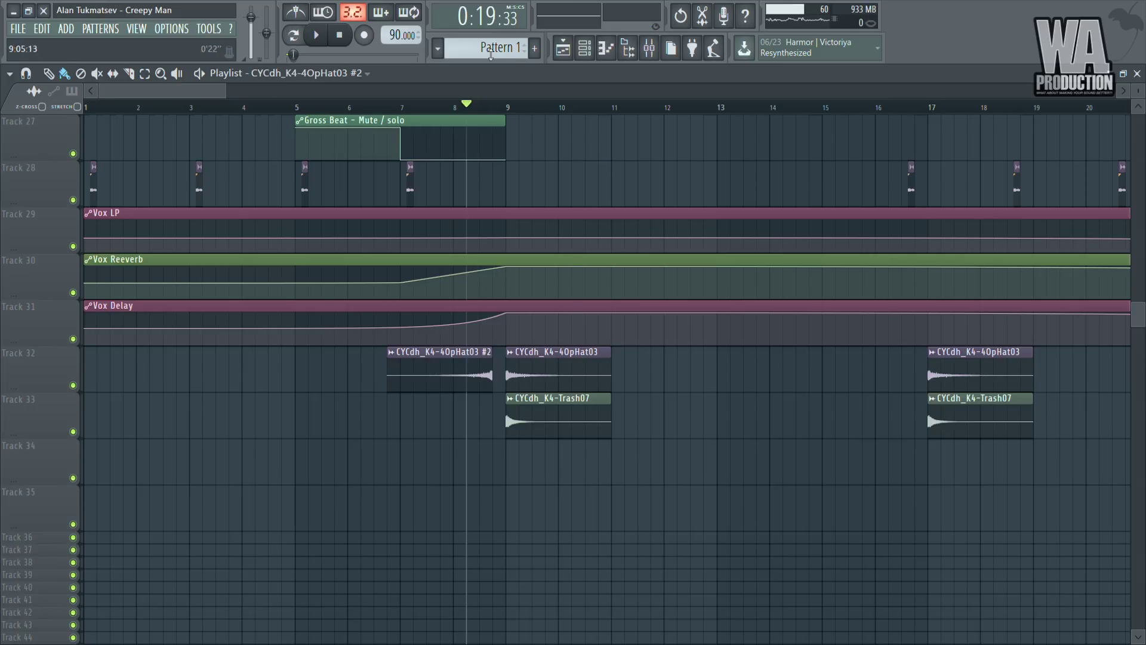
Play the full arrangement through the transition into bar 17
drag(237, 88, 364, 90)
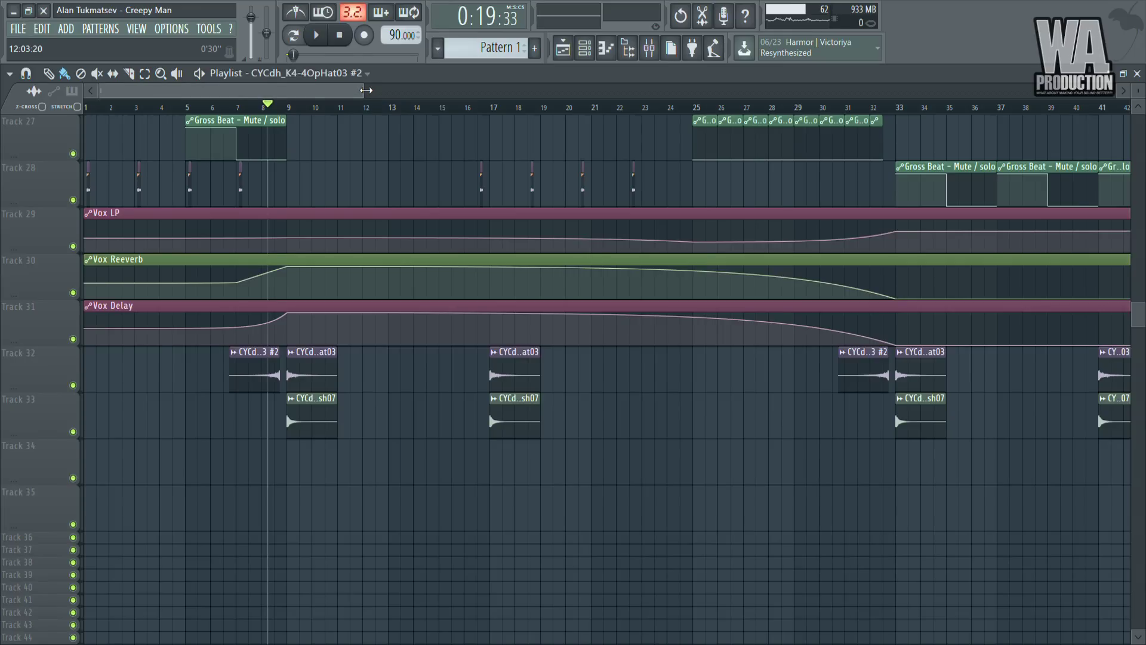
scroll(400, 122, up, 2)
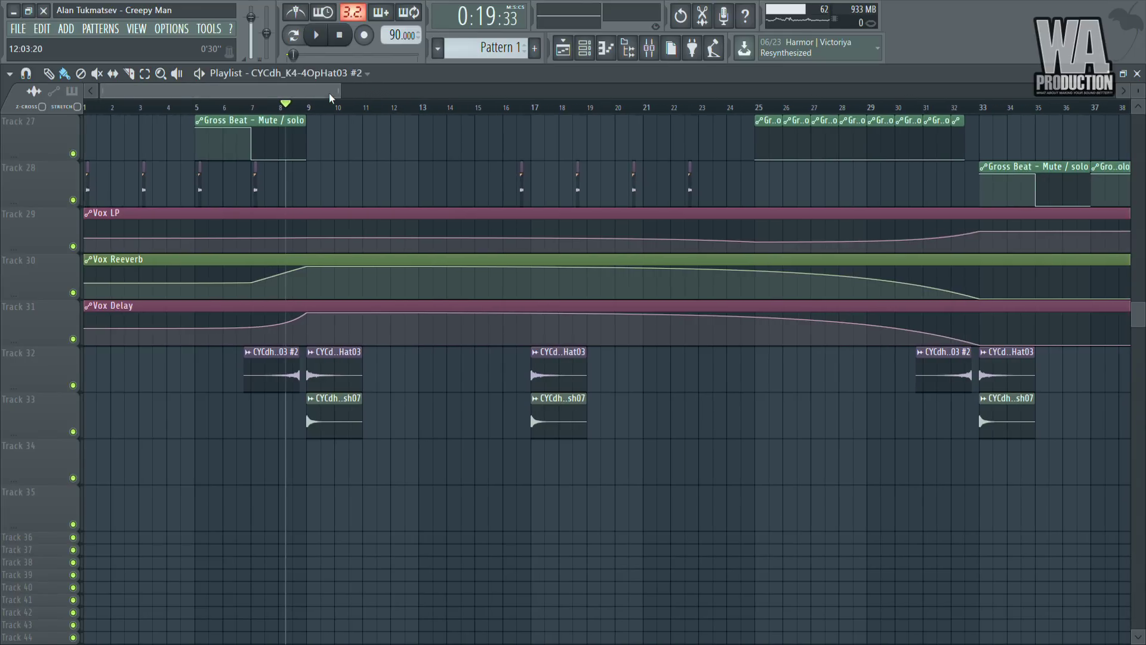
key(space)
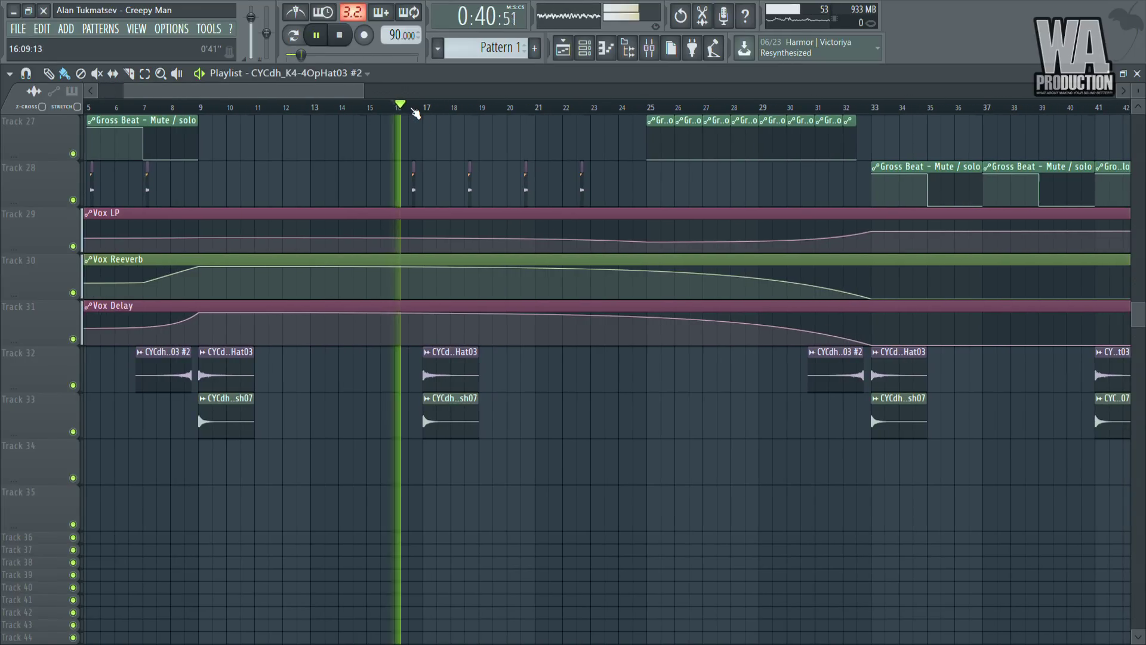
Play the full arrangement from bar 31 through the transition into bar 33
drag(357, 97, 404, 89)
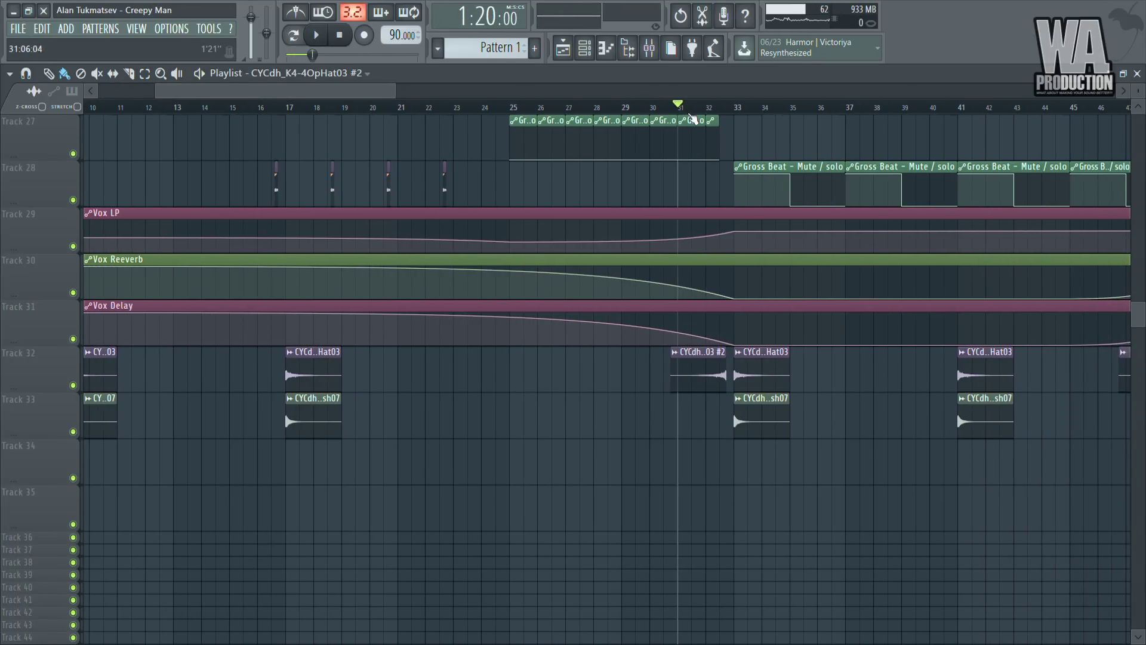
drag(388, 91, 455, 93)
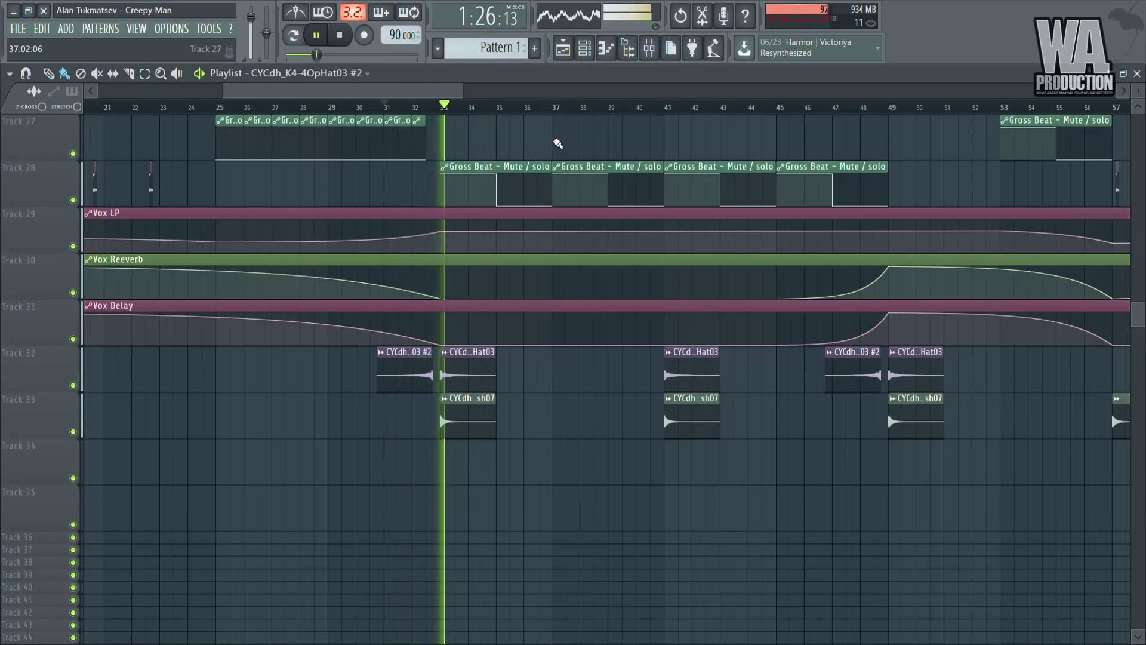
drag(443, 91, 346, 98)
key(space)
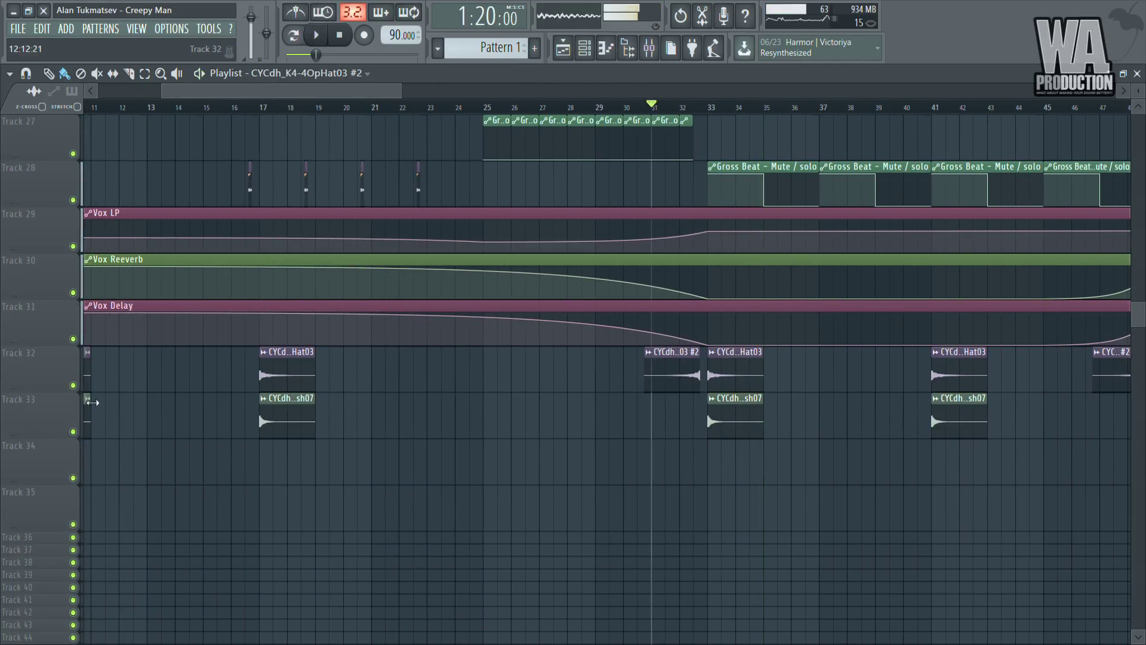
Solo the Trash07 clips on track 33 and play them from bar 33
right_click(73, 385)
click(73, 431)
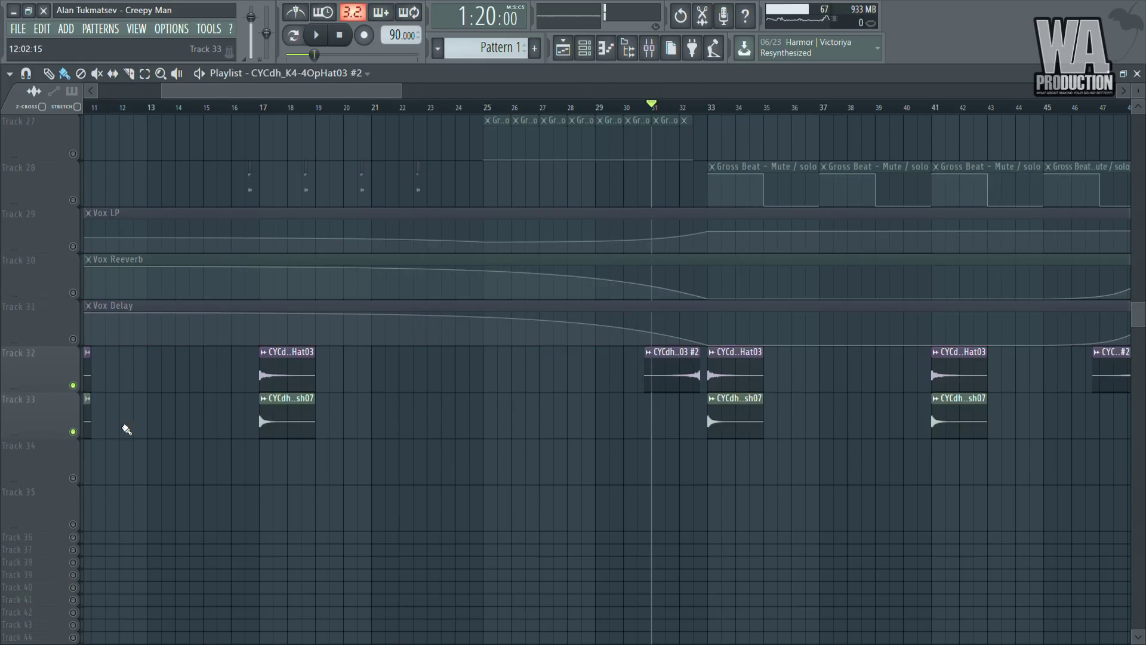
click(72, 385)
click(707, 109)
drag(401, 95, 382, 93)
key(space)
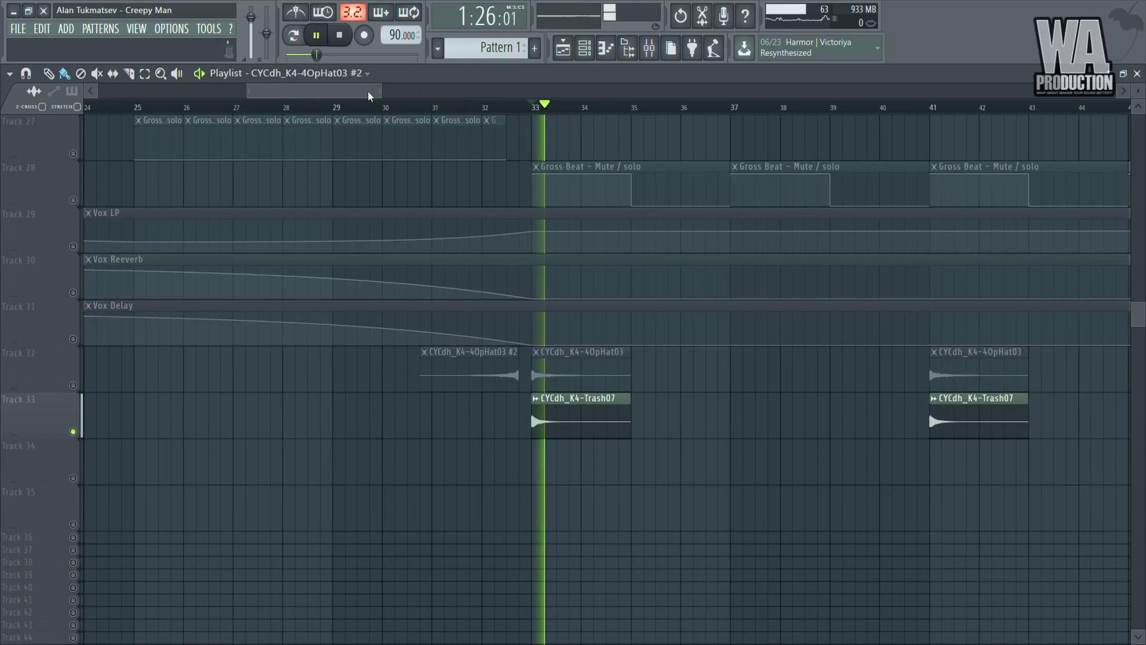
Enable track 32, mute track 33, and play the OpHat03 clip from bar 33
click(73, 385)
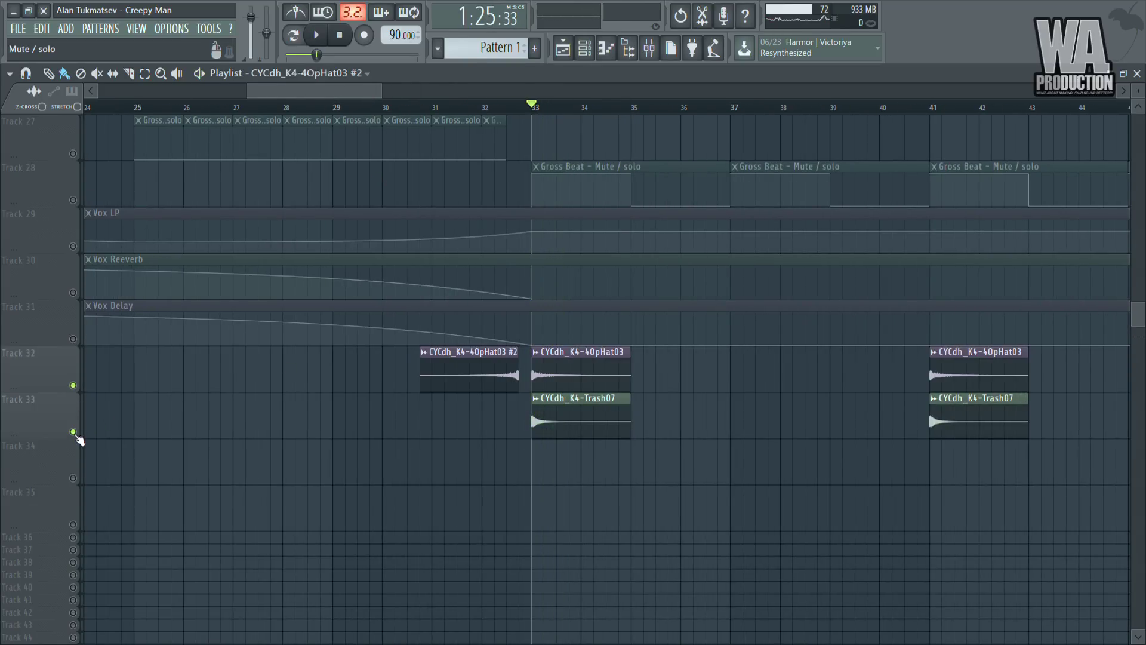
click(73, 432)
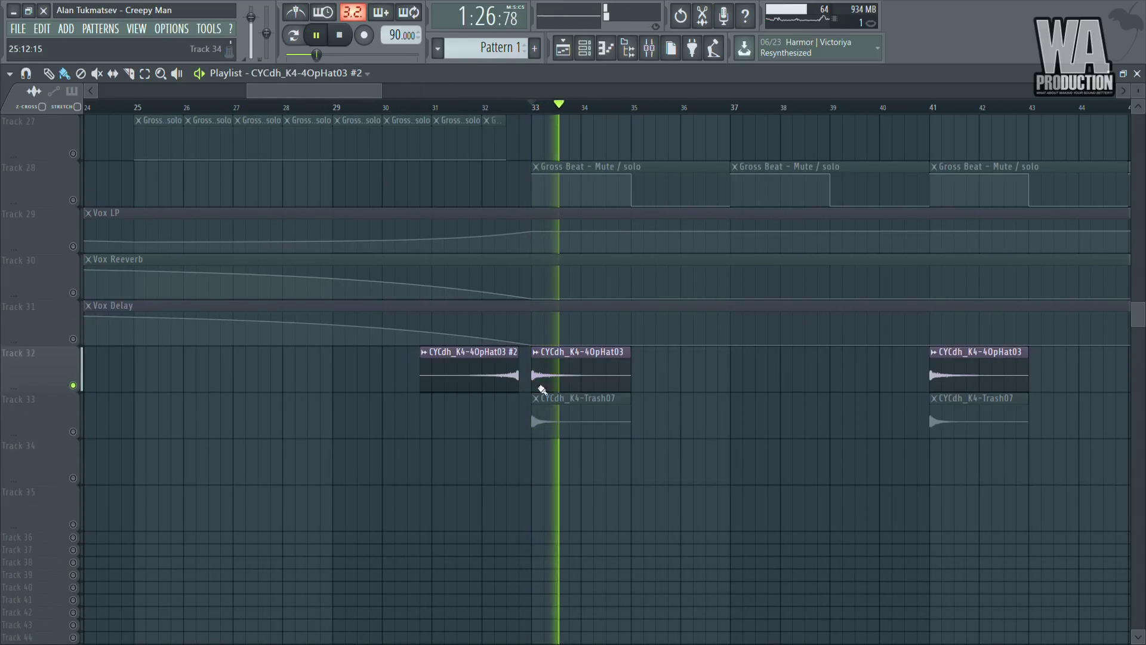
key(space)
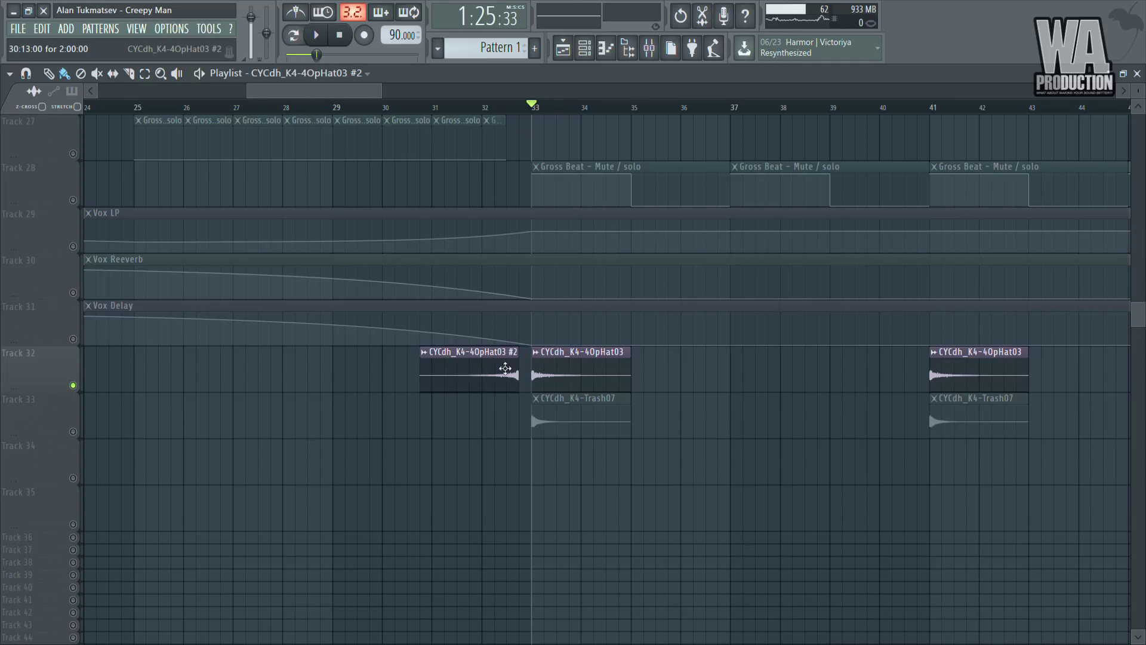
Swap back to the Trash07 clip on track 33, replay it from bar 33, and re-enable track 32
click(73, 431)
click(73, 385)
key(space)
key(space)
click(73, 385)
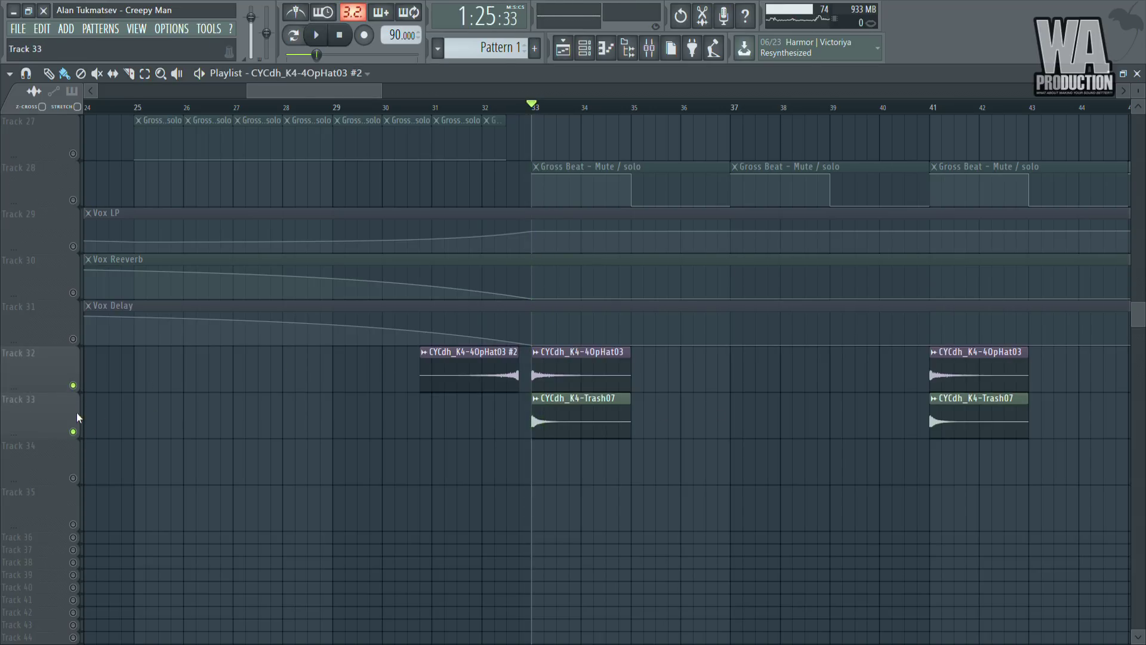
Mute track 33 and play the OpHat03 clips on track 32 from bar 31
click(73, 431)
click(444, 106)
key(space)
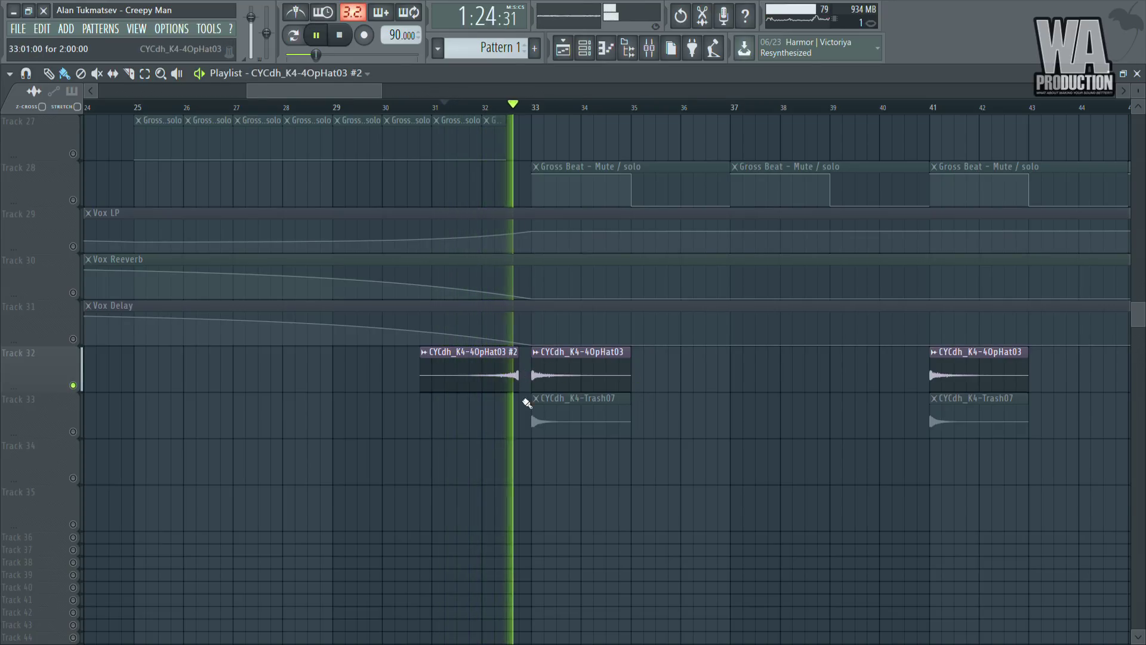
key(space)
Re-enable track 33 and play the OpHat03 and Trash07 clips together from bar 31
click(74, 431)
key(space)
key(space)
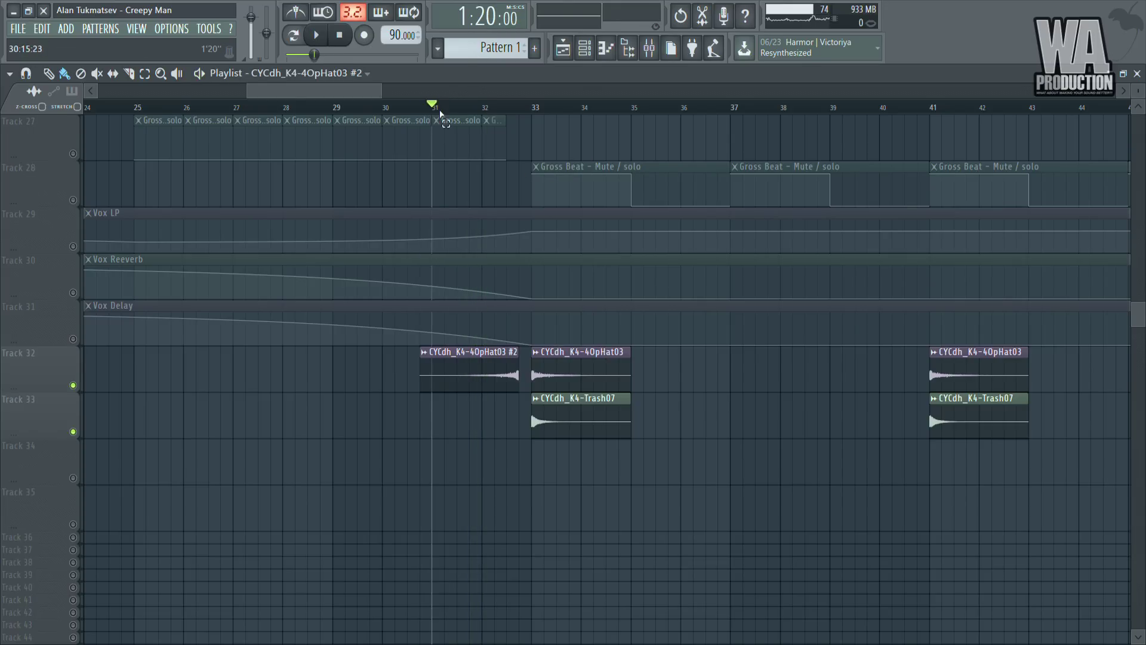
drag(432, 110, 527, 115)
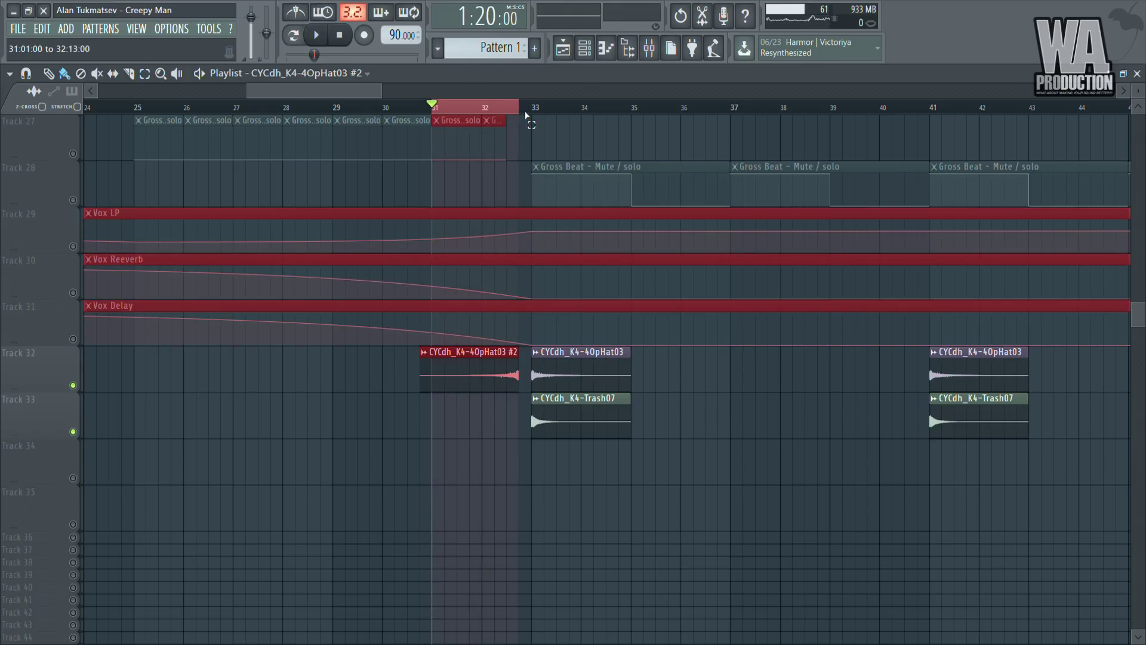
click(435, 109)
key(space)
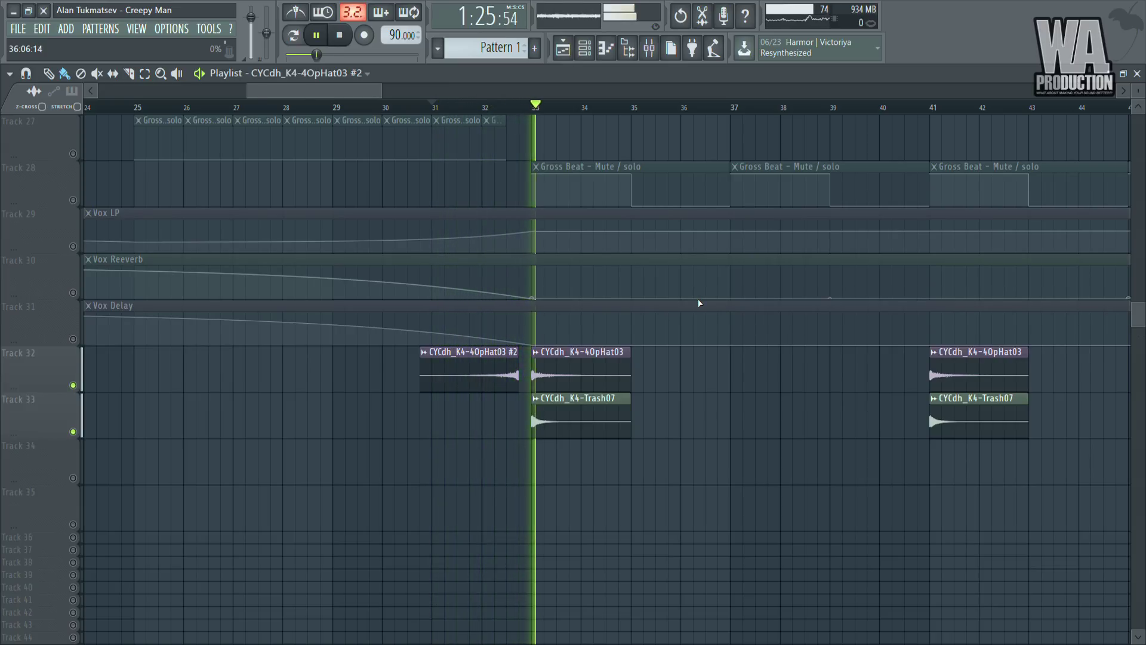
key(space)
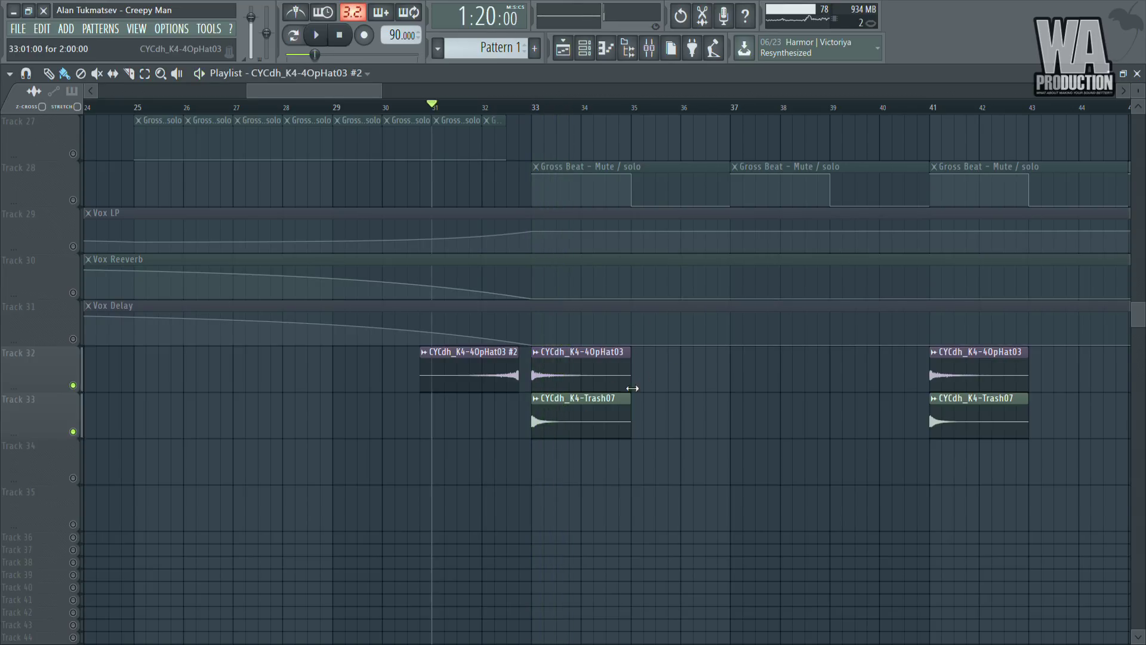
End the solo on tracks 32 and 33, solo only track 33, and place the playback position just before bar 57
ctrl+click(73, 385)
scroll(719, 389, down, 3)
scroll(719, 388, right, 5)
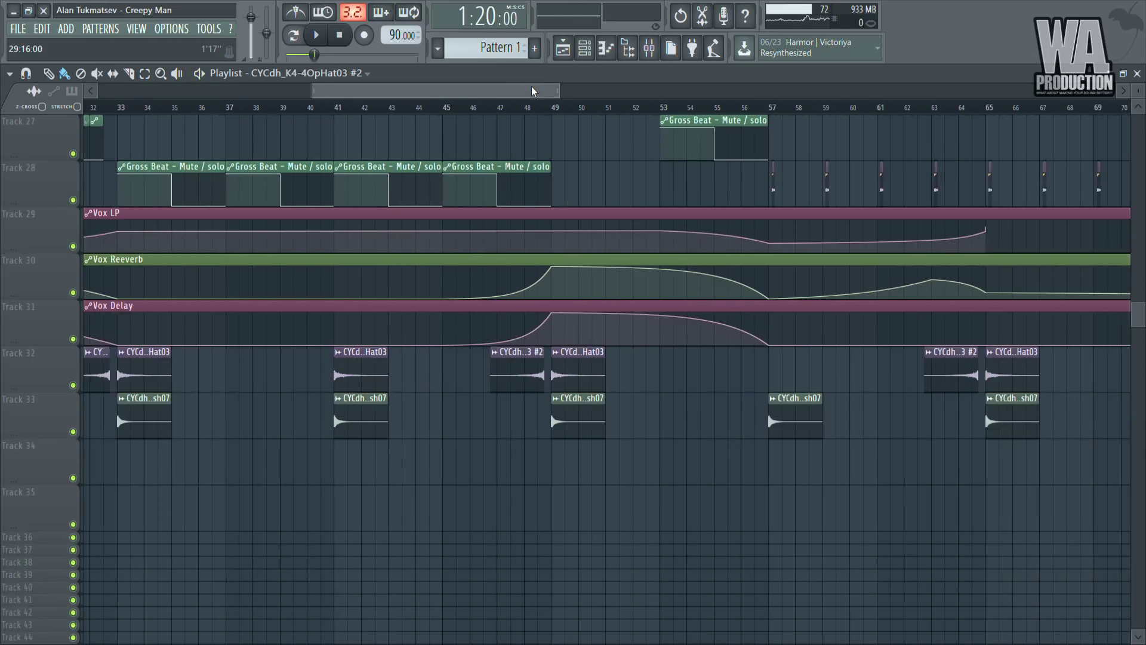
ctrl+click(73, 432)
click(622, 105)
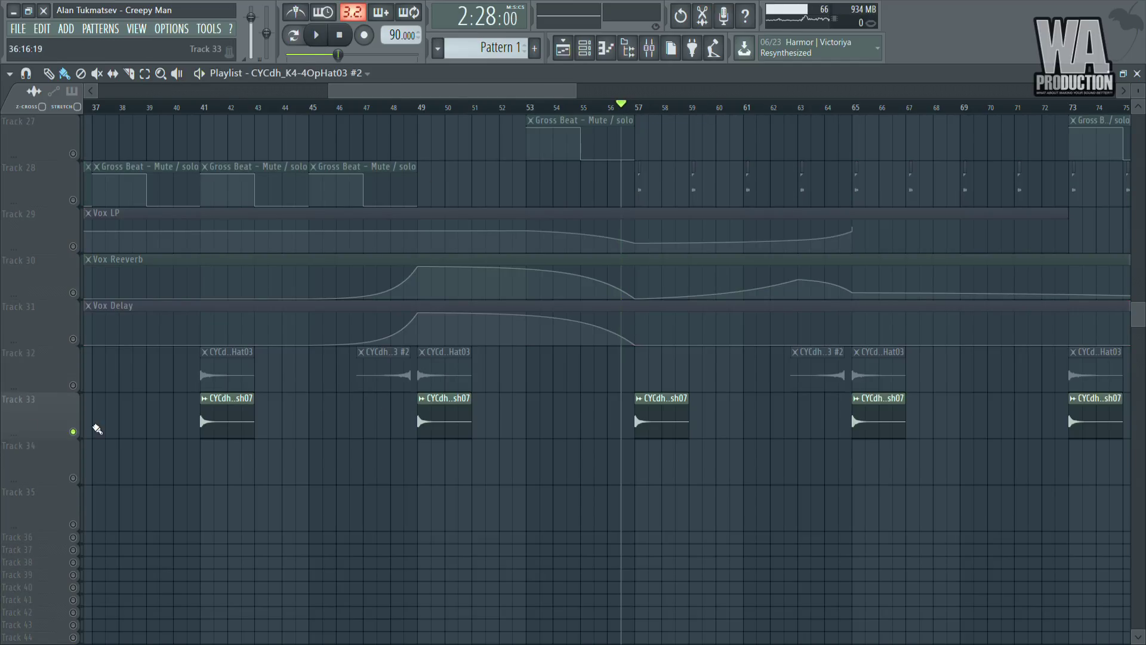
Re-enable every playlist track and play the transition into bar 57
ctrl+click(73, 432)
key(space)
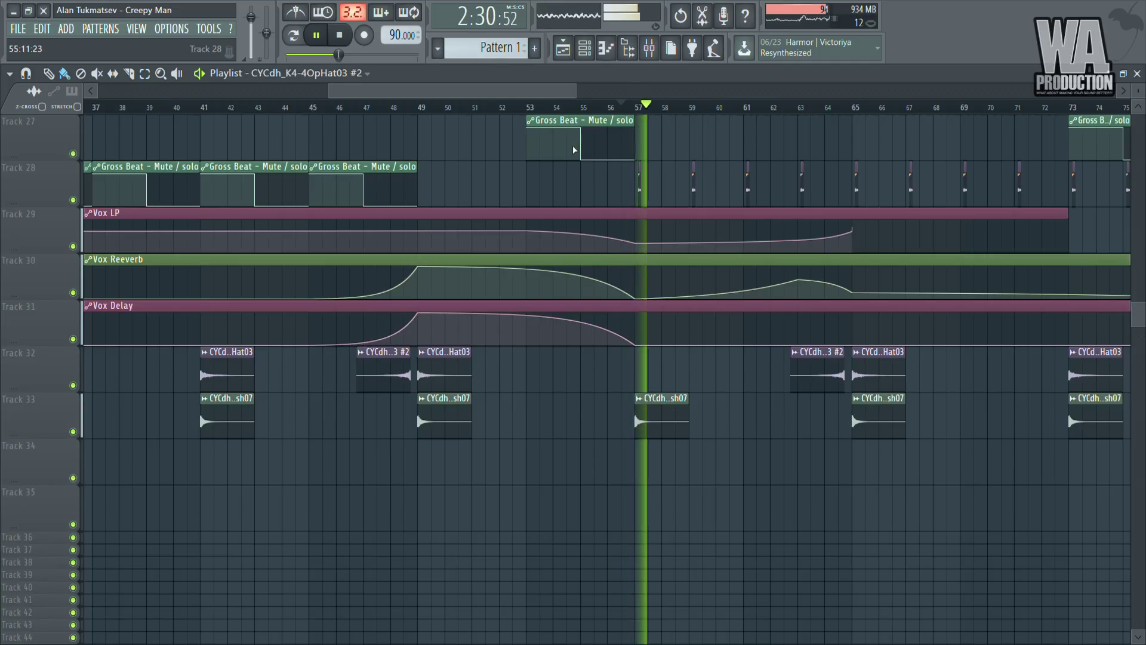
key(space)
Examine how the OpHat03 and Trash07 clips are placed on tracks 32 and 33 from bar 41 to the song's end
click(502, 394)
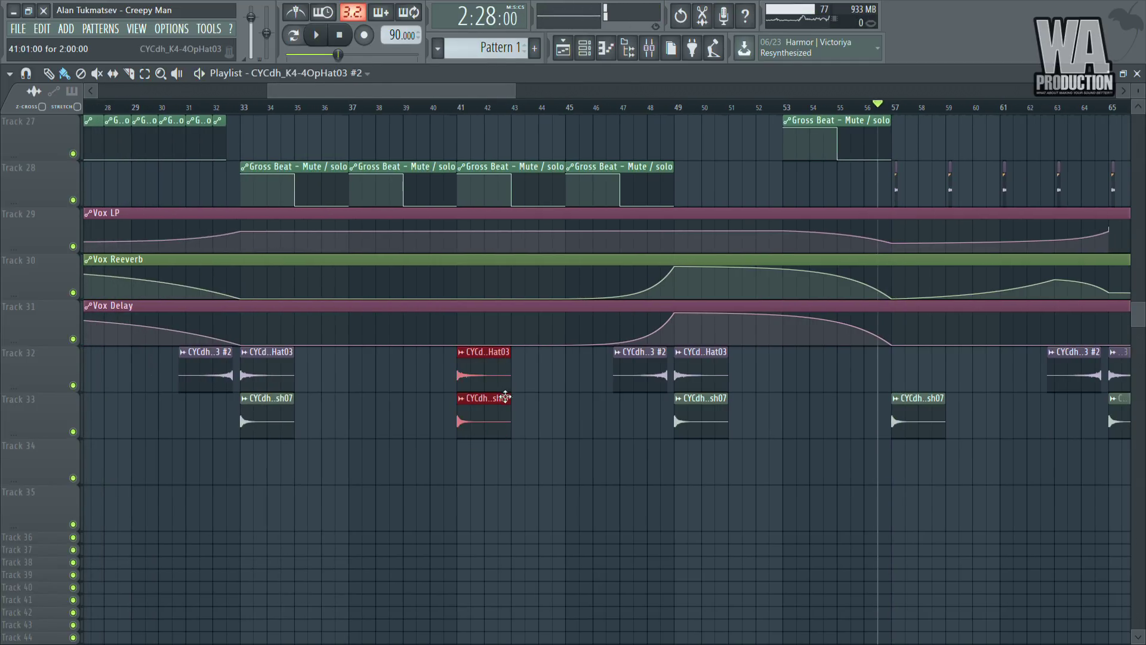
mouse_move(480, 90)
mouse_down()
mouse_move(448, 90)
mouse_move(493, 86)
mouse_up()
click(568, 365)
click(510, 399)
right_click(545, 404)
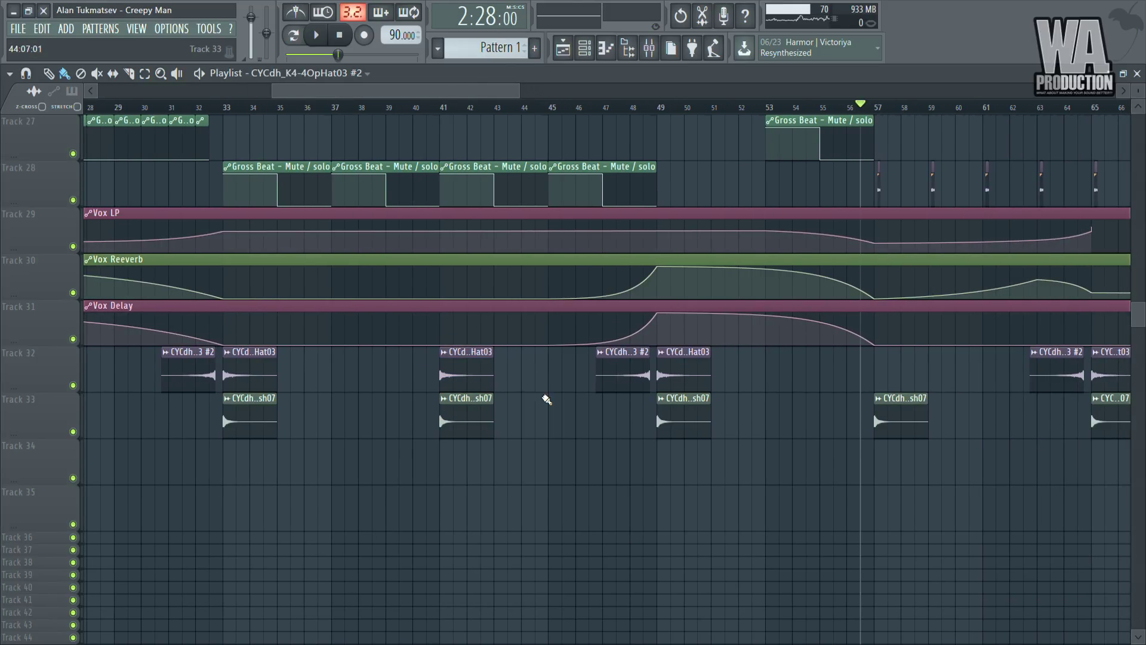
drag(536, 434, 533, 394)
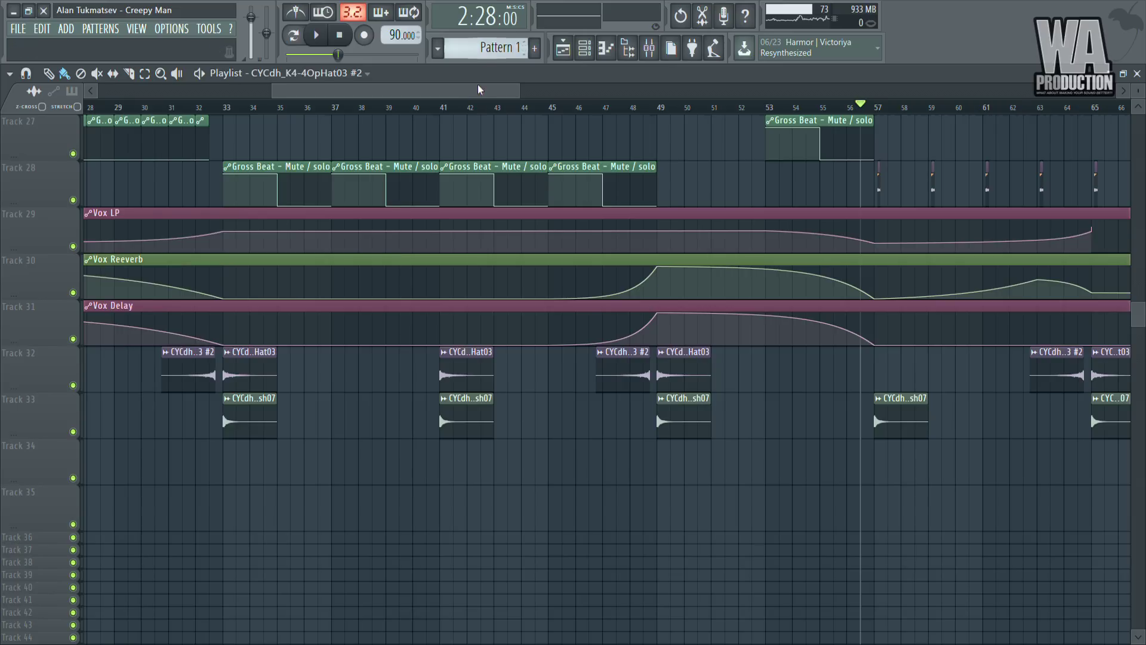
scroll(553, 402, right, 8)
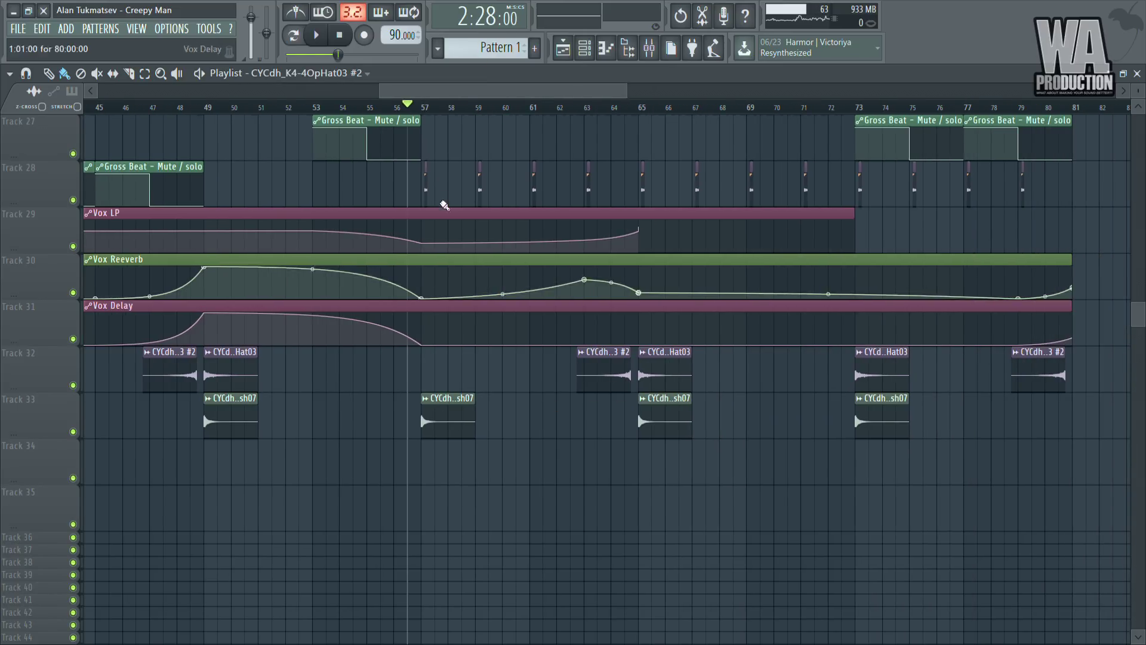